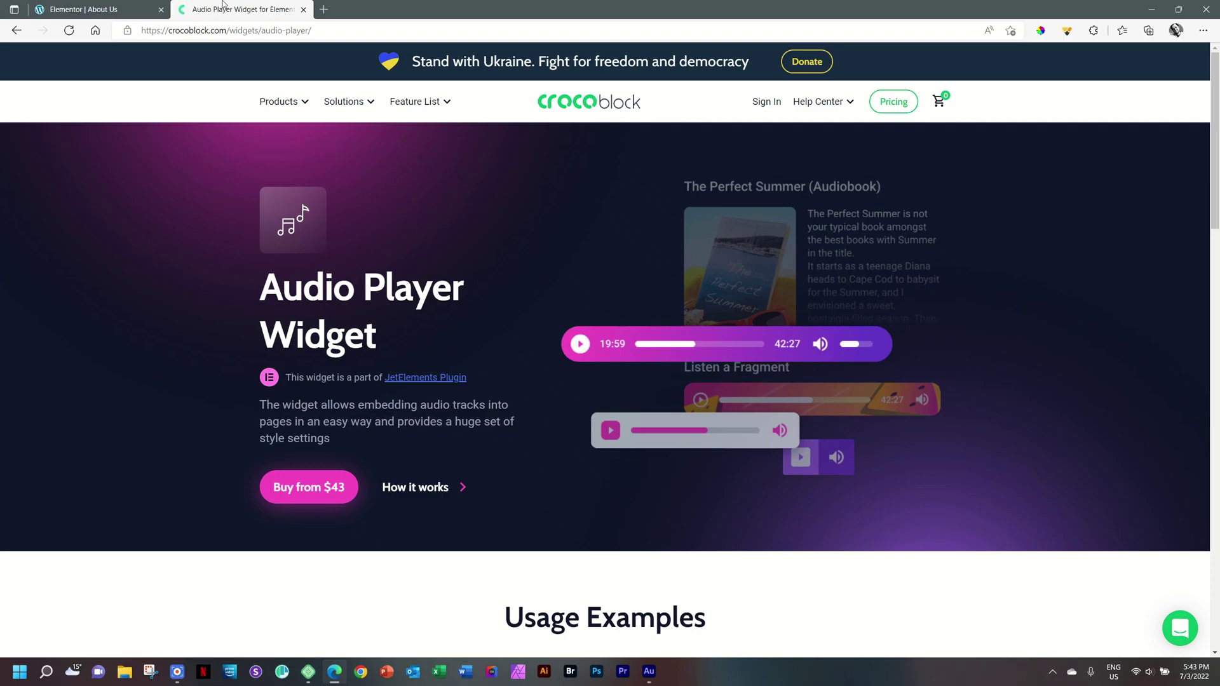
Scroll to the Gradient Example and Various Style audio players, then return to the Elementor editor
{"action": "scroll", "coordinate": [563, 234], "scroll_direction": "down", "scroll_amount": 8}
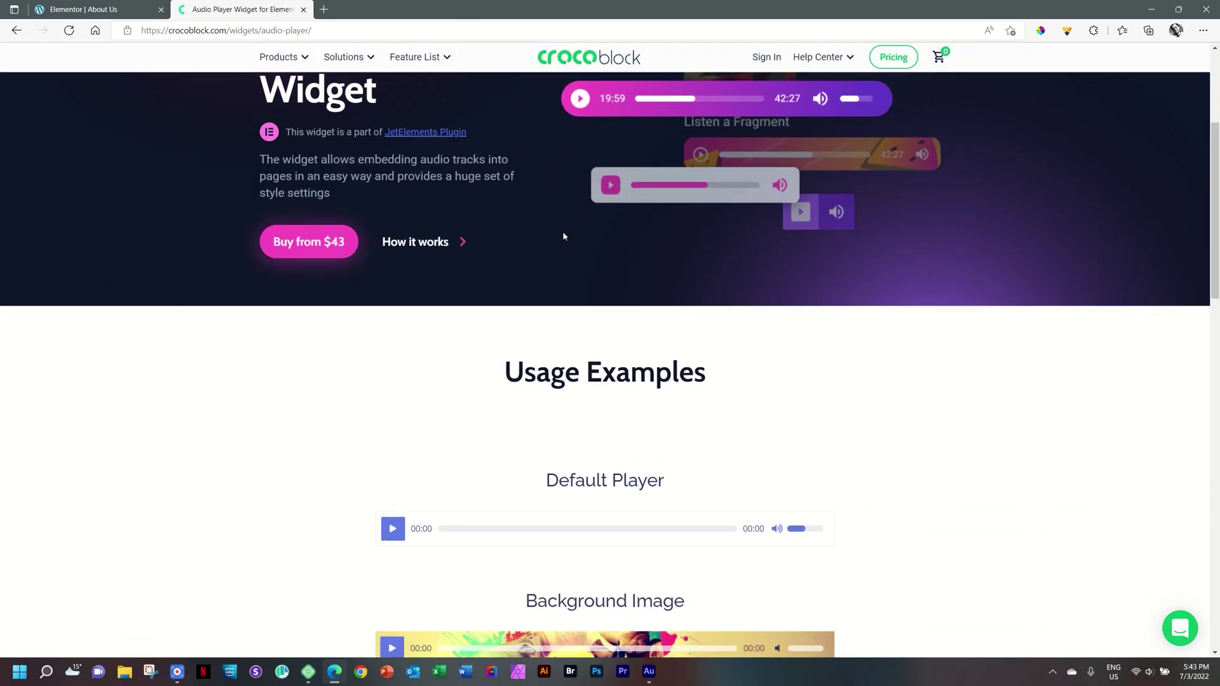
{"action": "scroll", "coordinate": [563, 236], "scroll_direction": "down", "scroll_amount": 2}
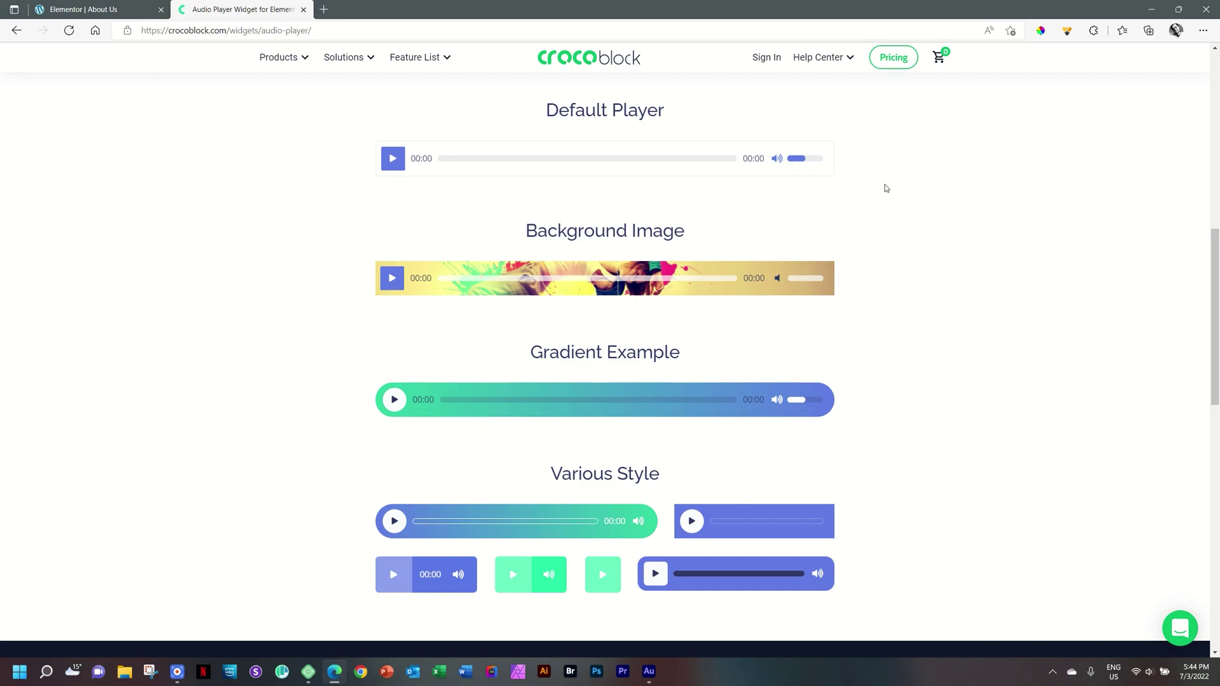
{"action": "scroll", "coordinate": [688, 269], "scroll_direction": "down", "scroll_amount": 2}
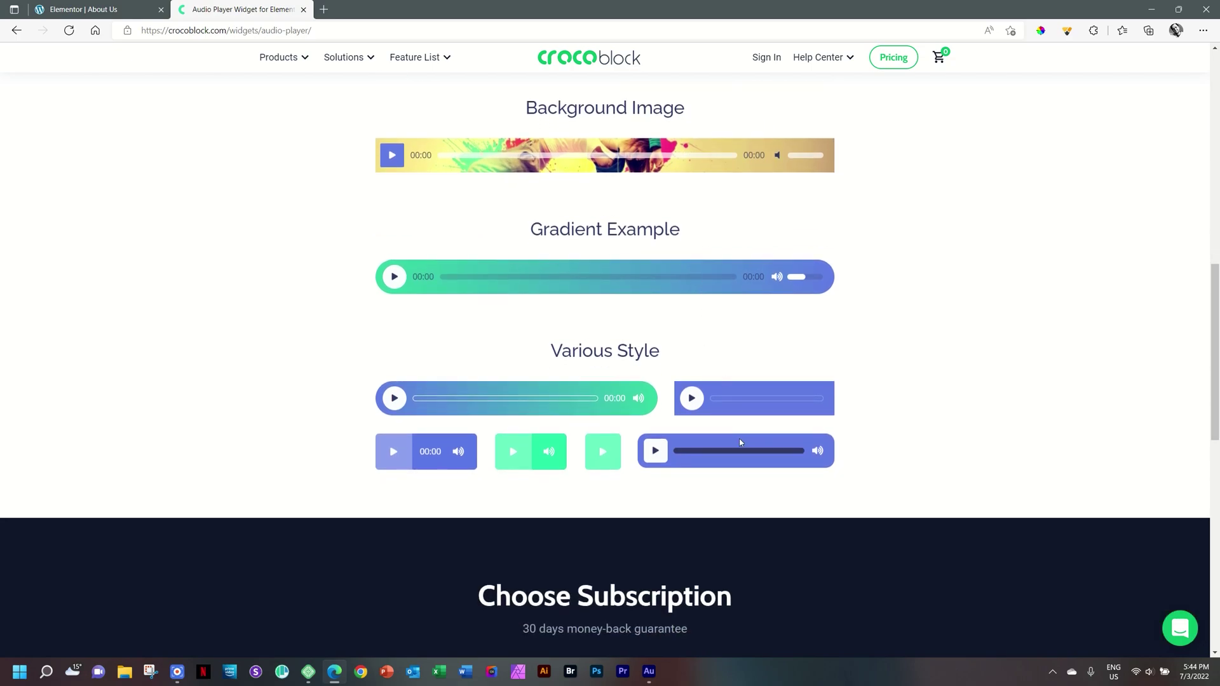
{"action": "scroll", "coordinate": [738, 365], "scroll_direction": "up", "scroll_amount": 1}
{"action": "scroll", "coordinate": [856, 359], "scroll_direction": "down", "scroll_amount": 3}
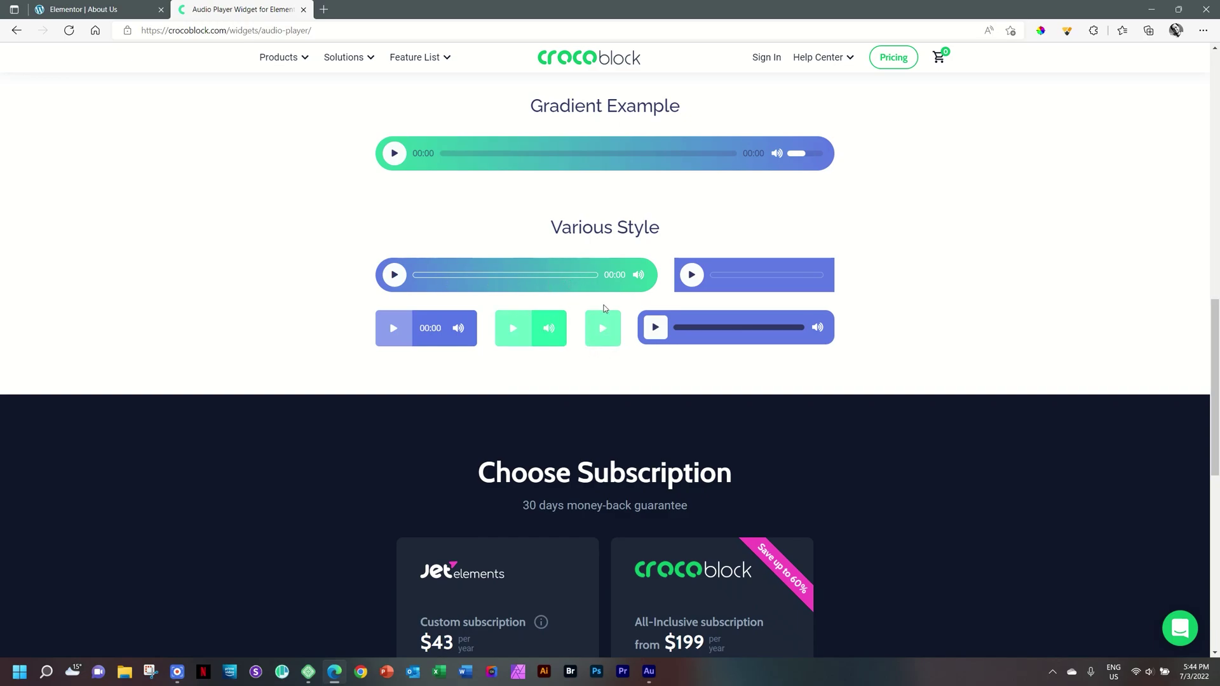
{"action": "left_click", "coordinate": [83, 8]}
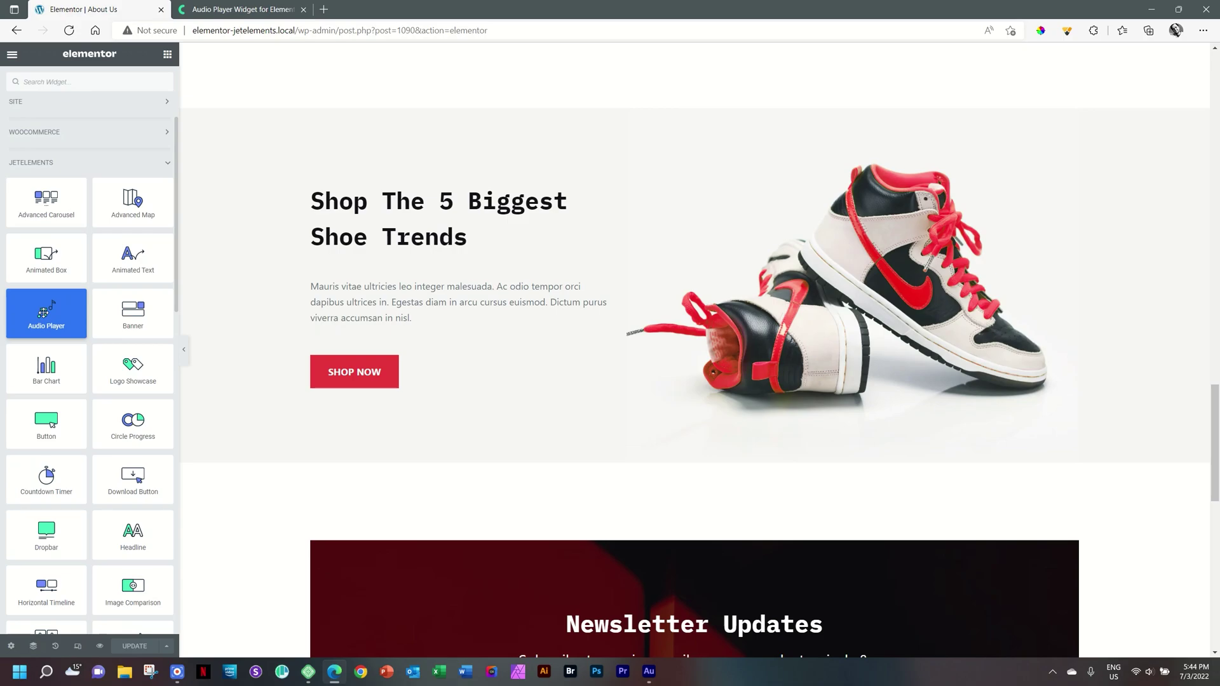
Drag the JetElements Audio Player widget under the shoe section's paragraph, above the Shop Now button
{"action": "left_click_drag", "start_coordinate": [43, 312], "coordinate": [407, 334]}
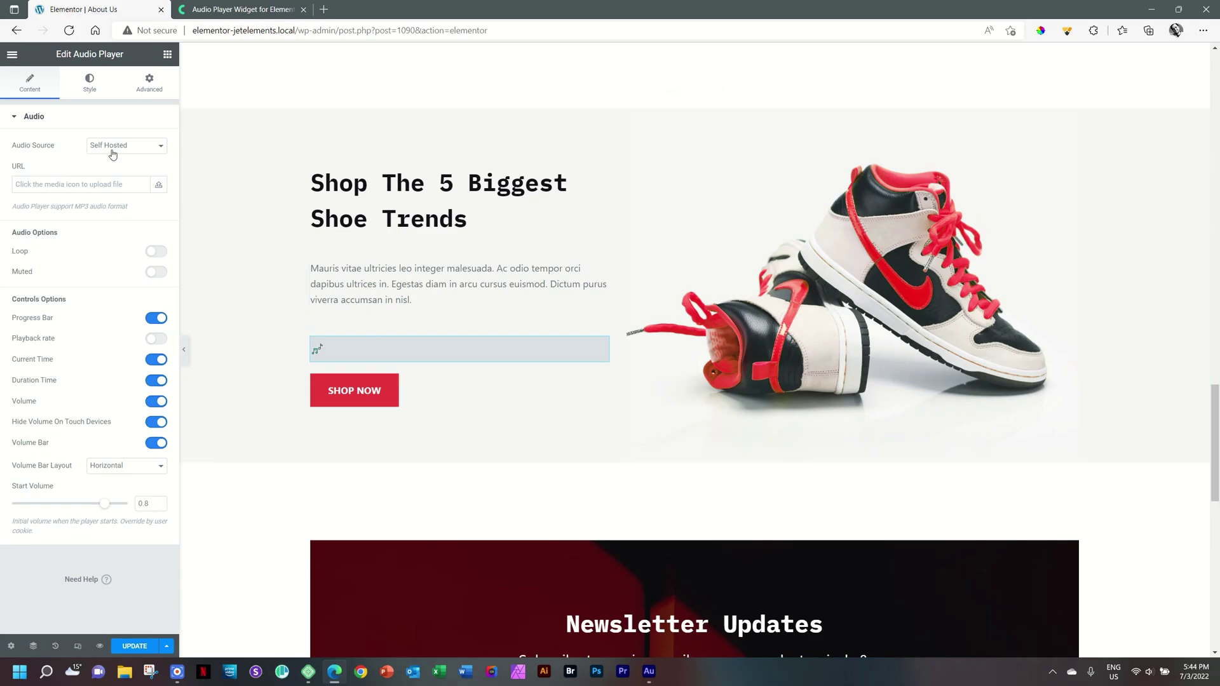
Keep Self Hosted as source and insert ma_soundsbyjw_fast_bamboo_swoosh_3.wav from the media library
{"action": "left_click", "coordinate": [151, 150]}
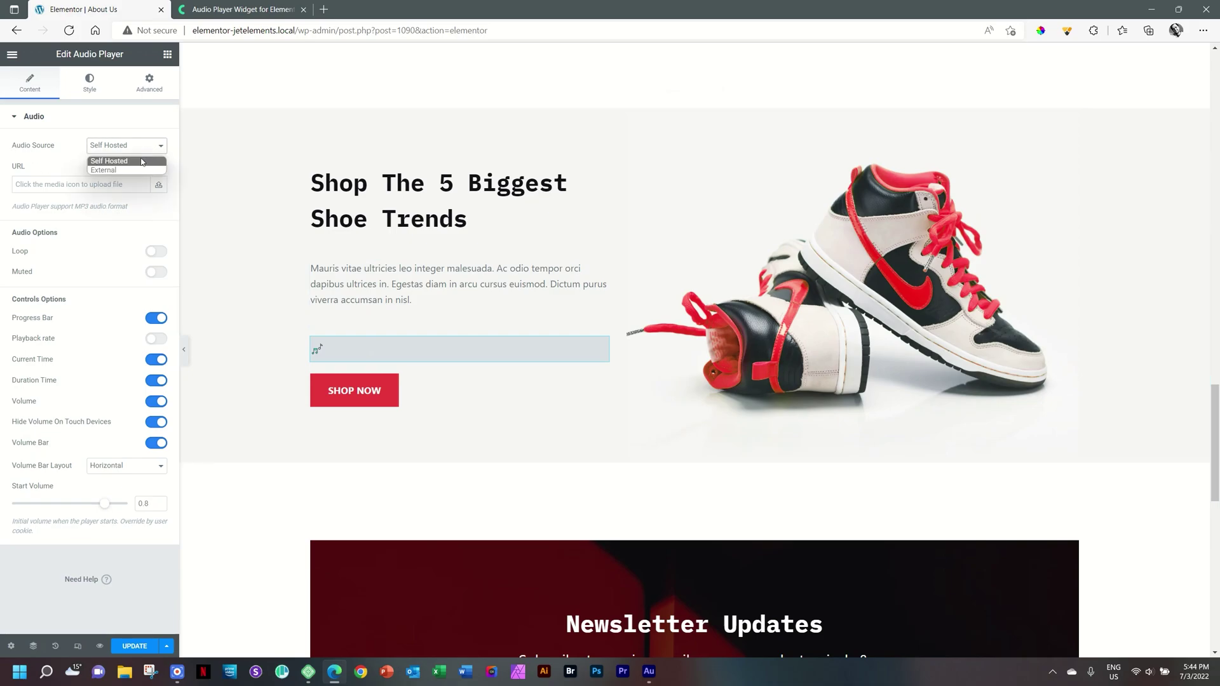
{"action": "left_click", "coordinate": [138, 166]}
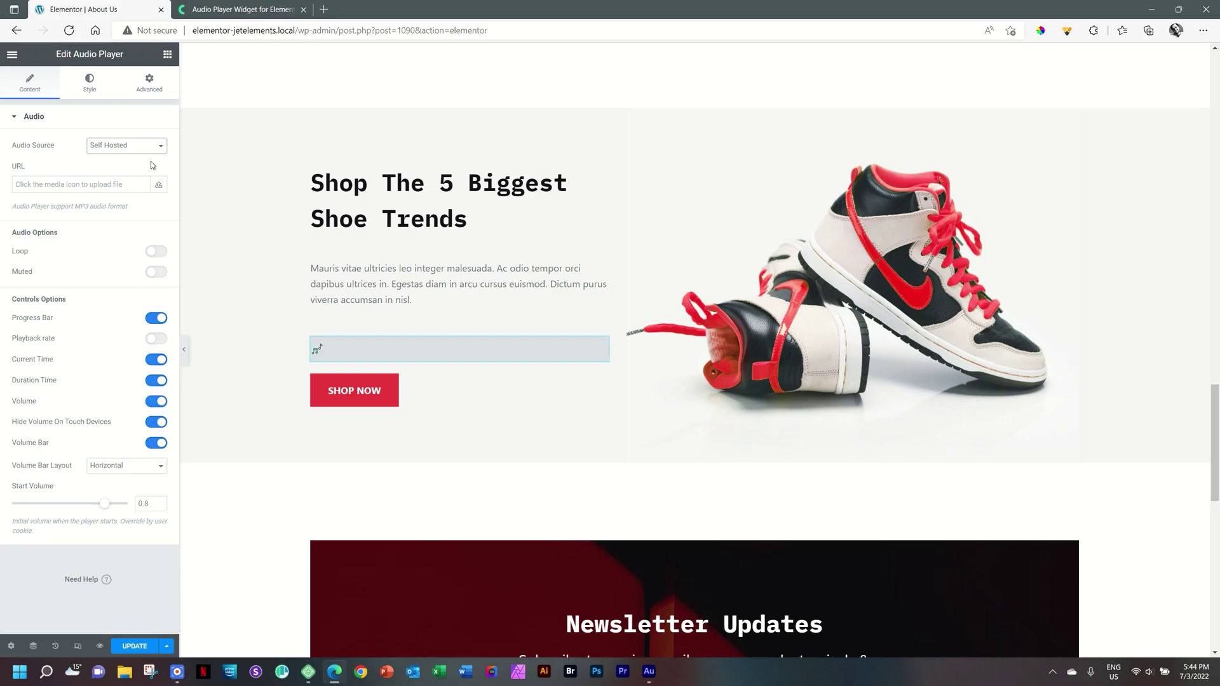
{"action": "left_click", "coordinate": [158, 185]}
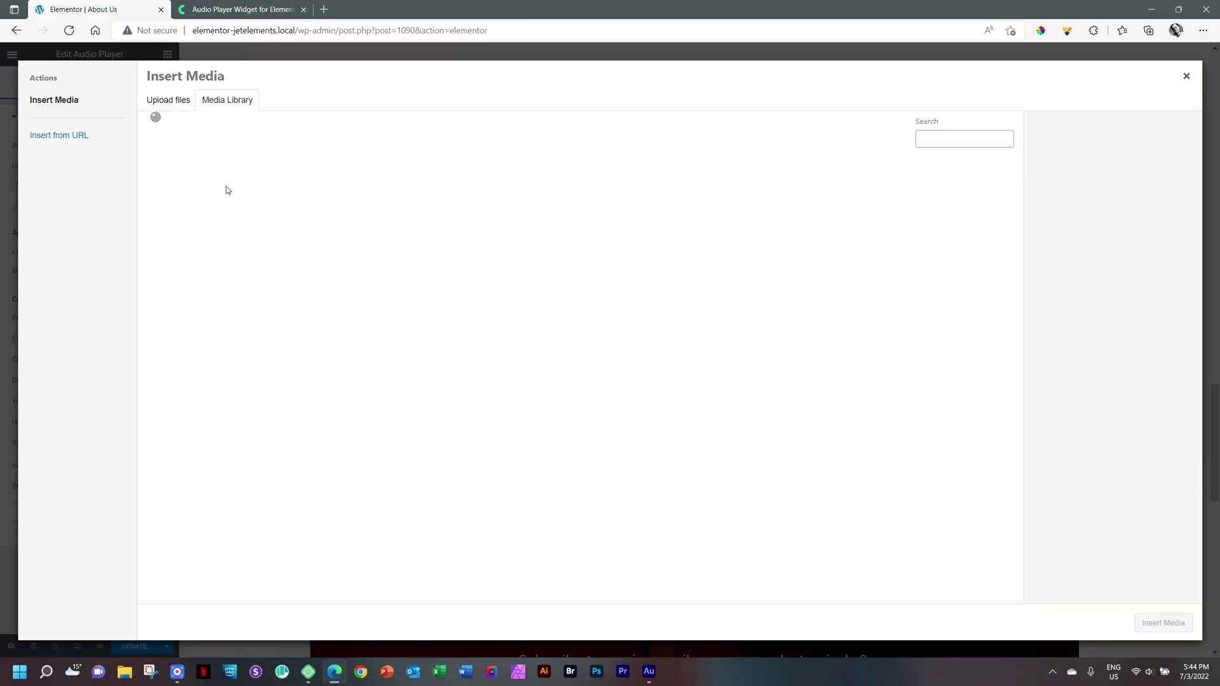
{"action": "left_click", "coordinate": [181, 194]}
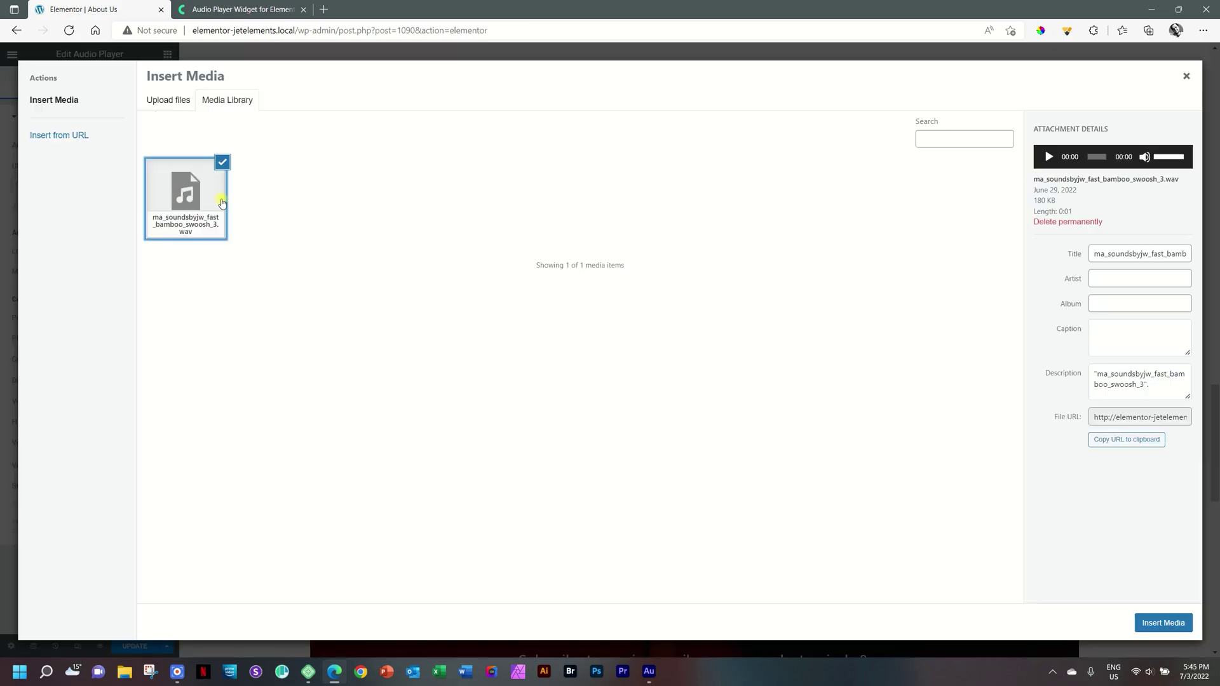
{"action": "left_click", "coordinate": [1158, 625]}
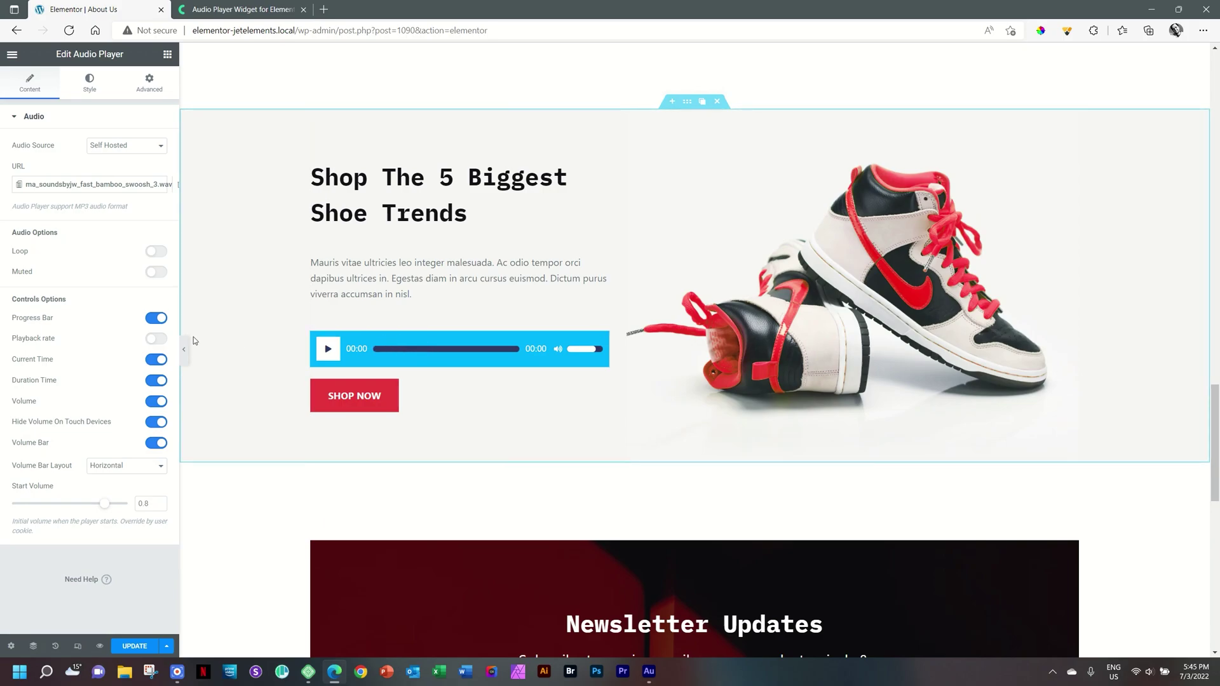
{"action": "left_click", "coordinate": [158, 318]}
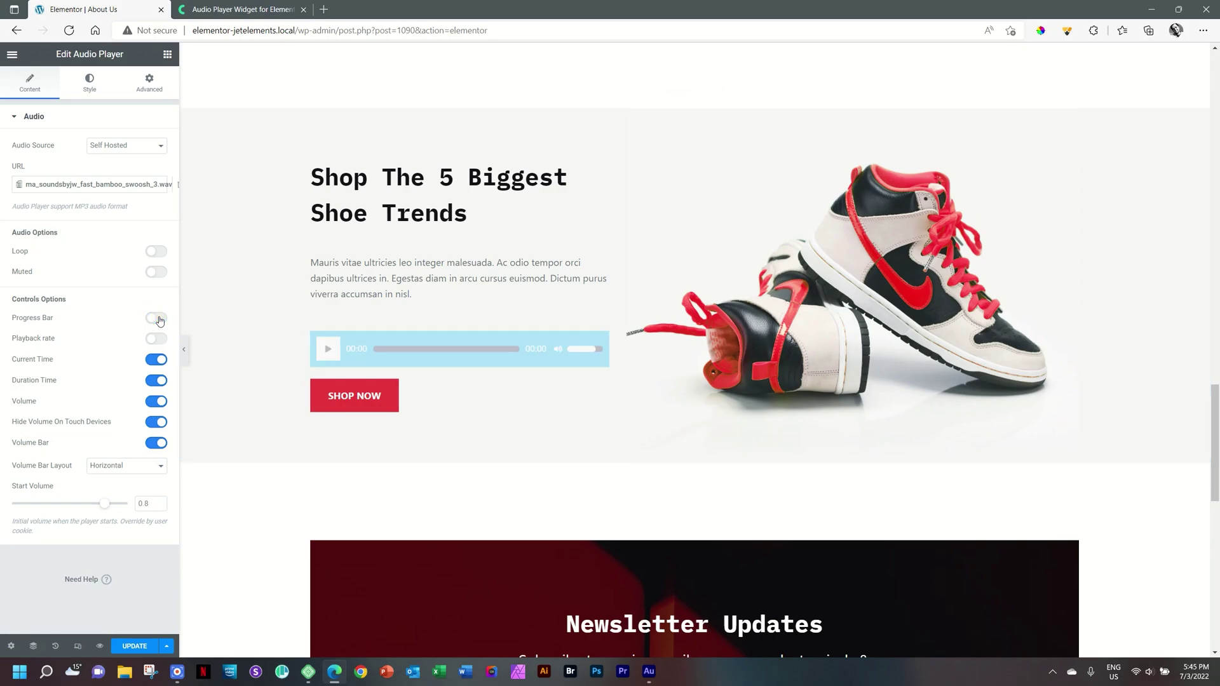
{"action": "left_click", "coordinate": [157, 318]}
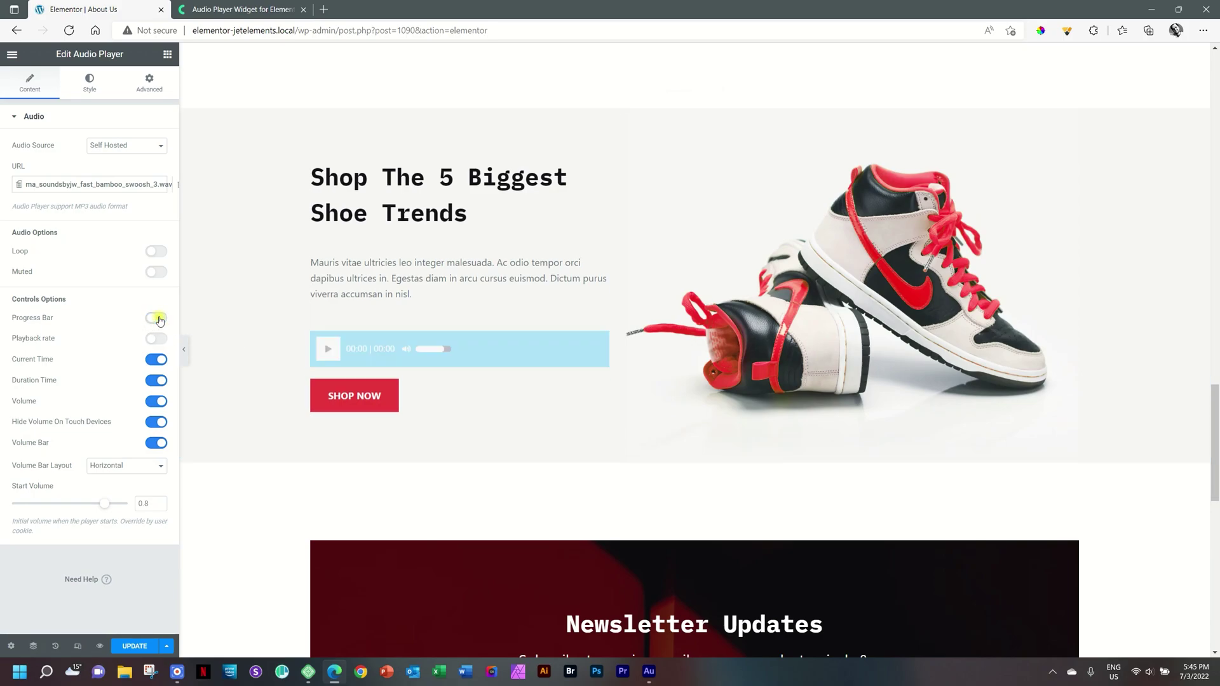
{"action": "left_click", "coordinate": [159, 344]}
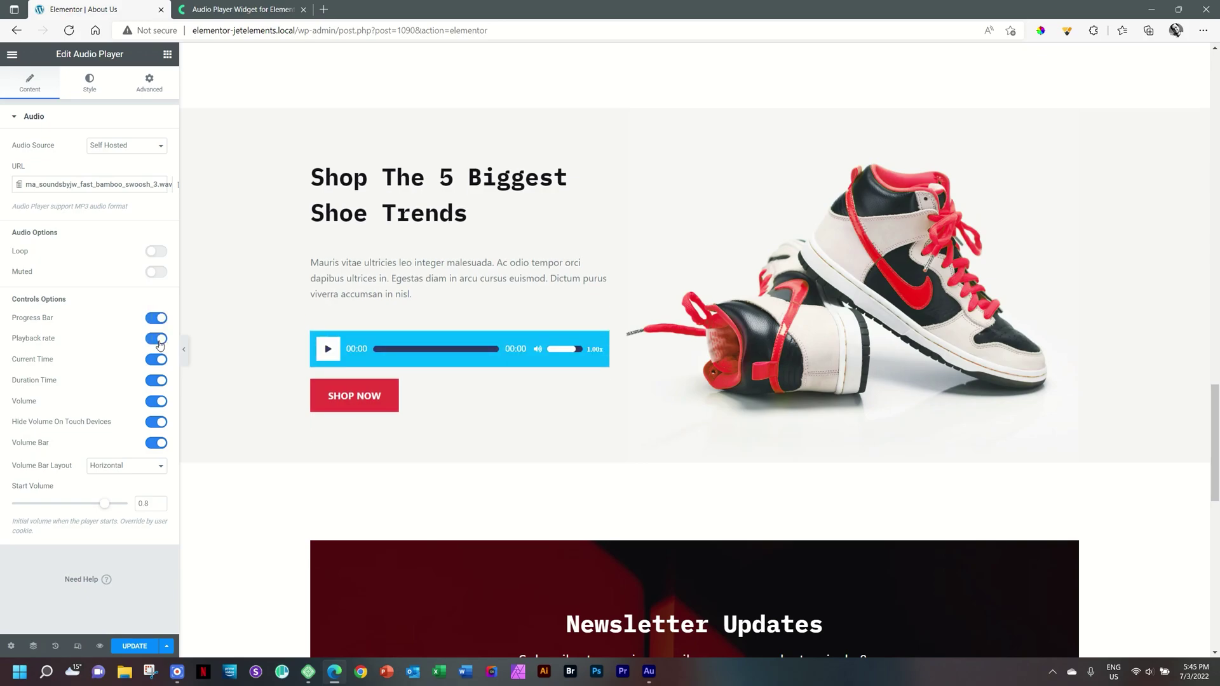
{"action": "mouse_move", "coordinate": [591, 346]}
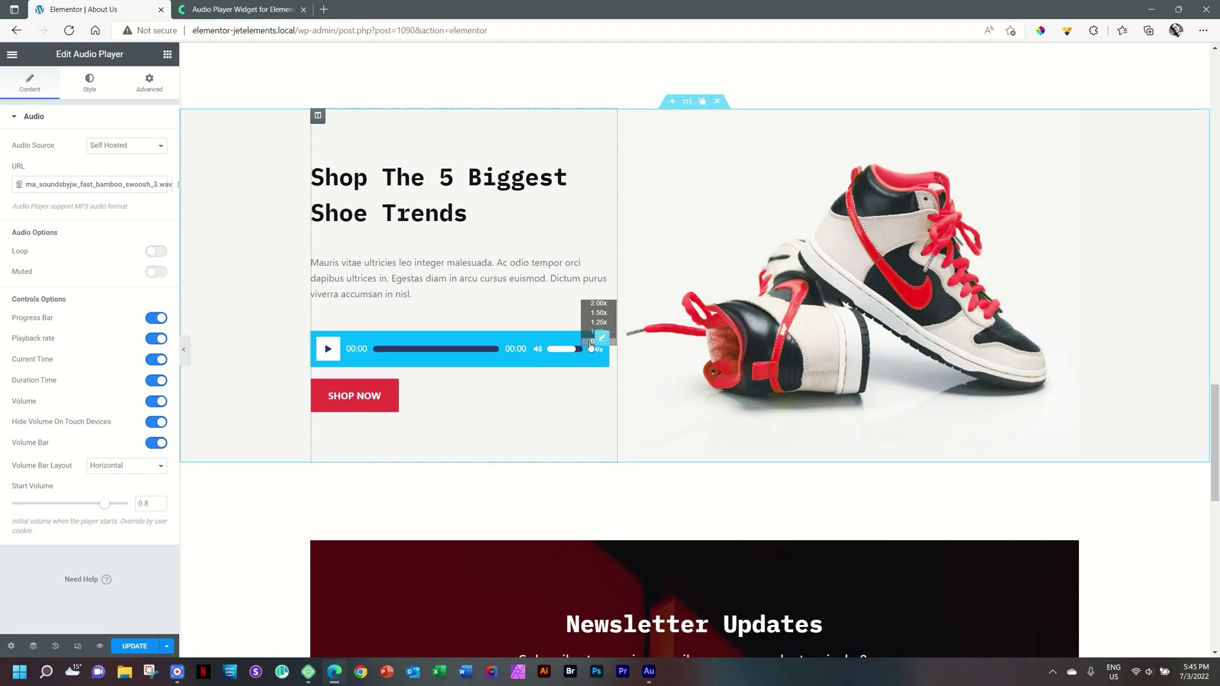
{"action": "left_click", "coordinate": [155, 340]}
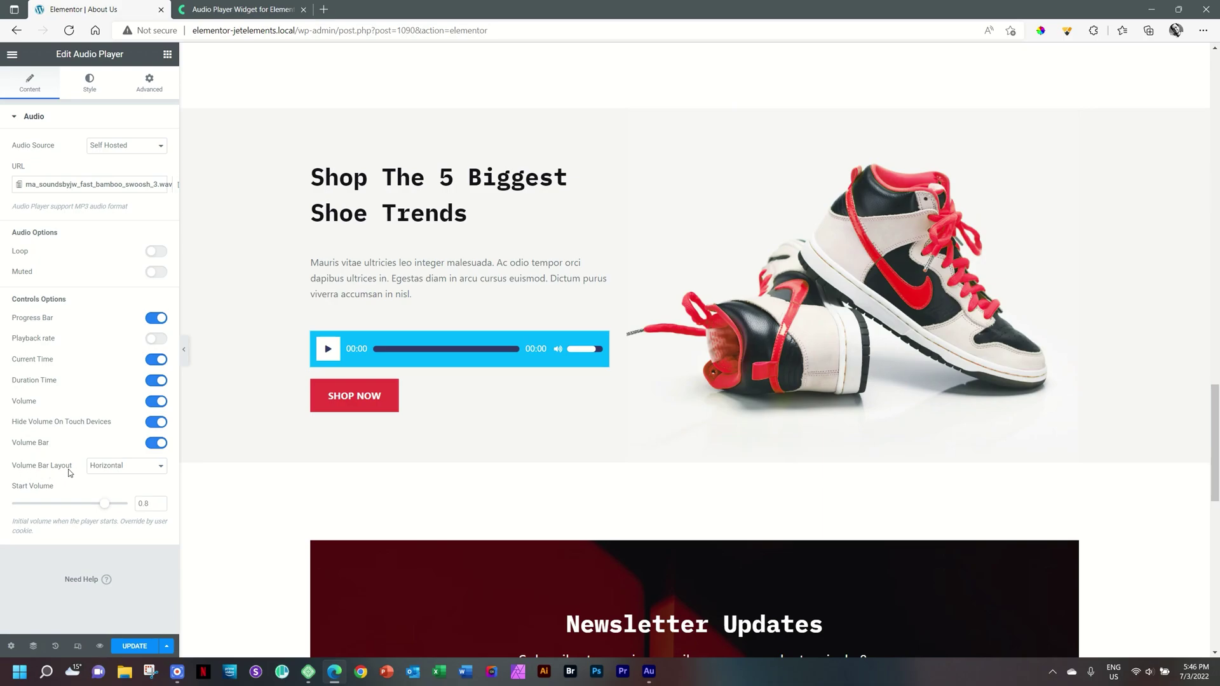
Try a Vertical volume bar layout, revert it to Horizontal, and go to the Style settings
{"action": "left_click", "coordinate": [124, 469]}
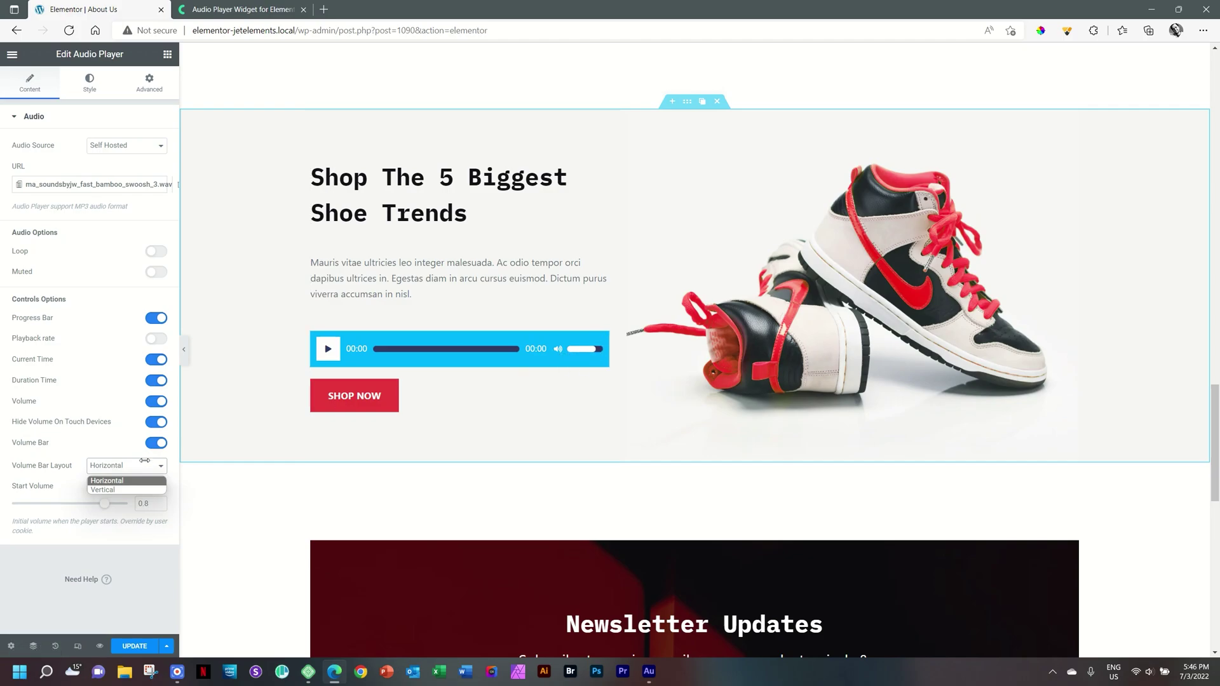
{"action": "left_click", "coordinate": [116, 491]}
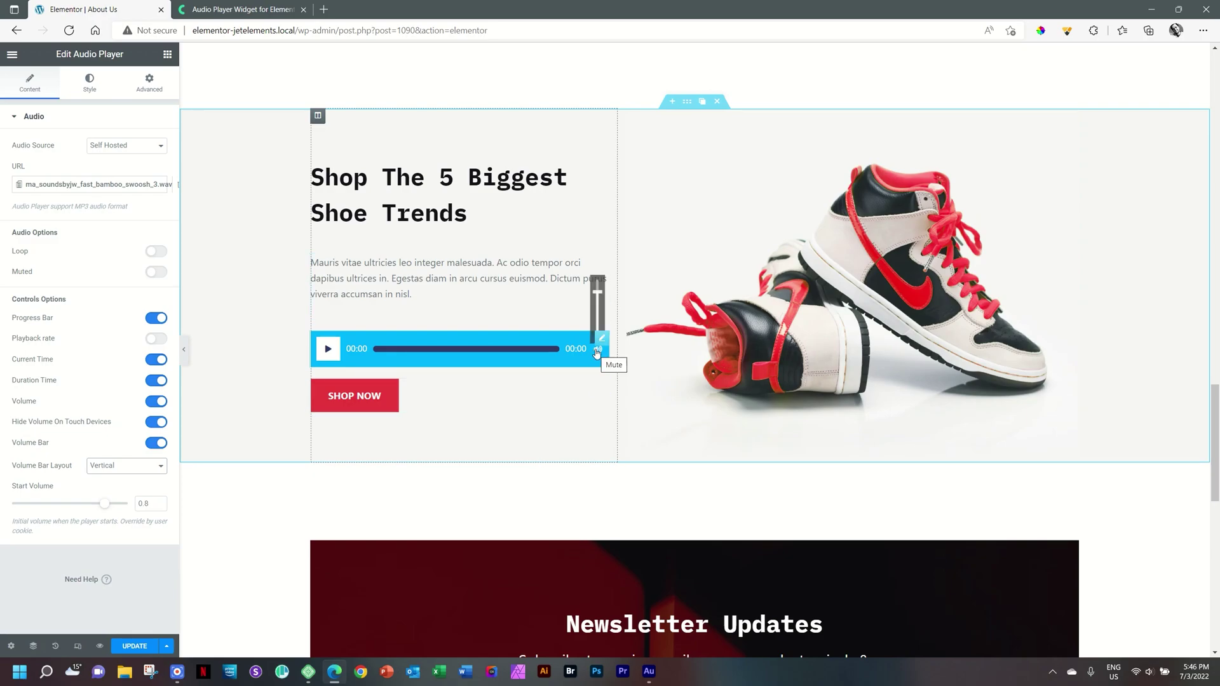
{"action": "left_click", "coordinate": [120, 467]}
{"action": "left_click", "coordinate": [121, 484]}
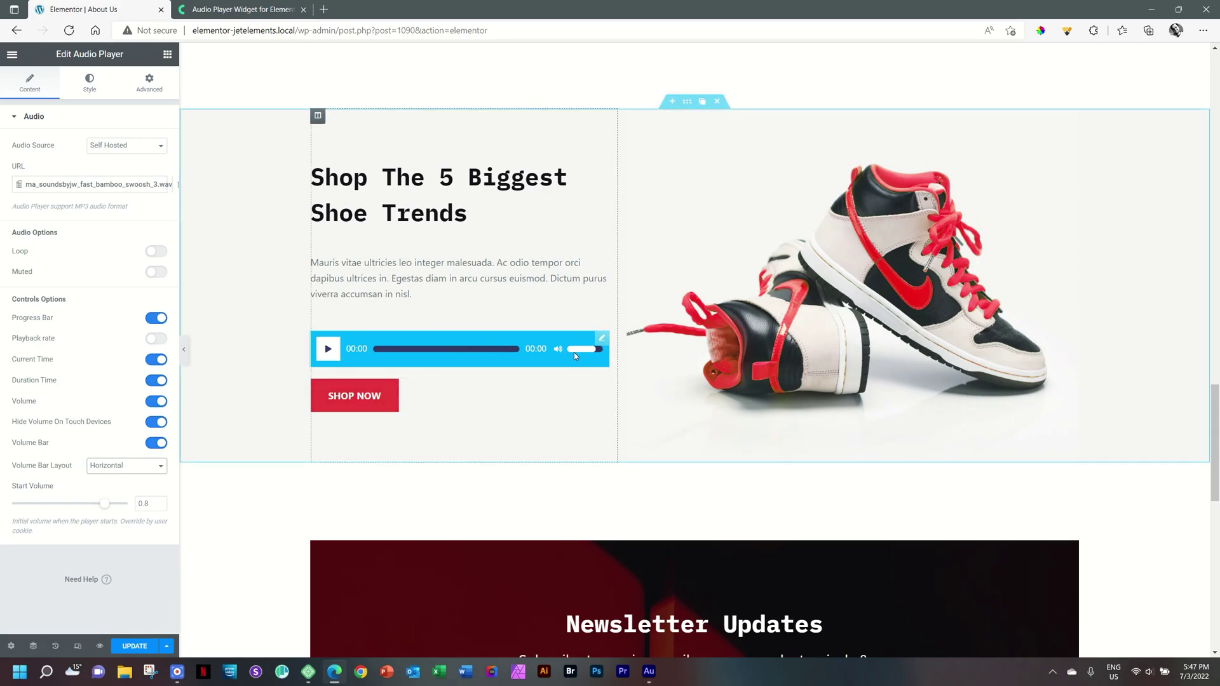
{"action": "left_click", "coordinate": [92, 88]}
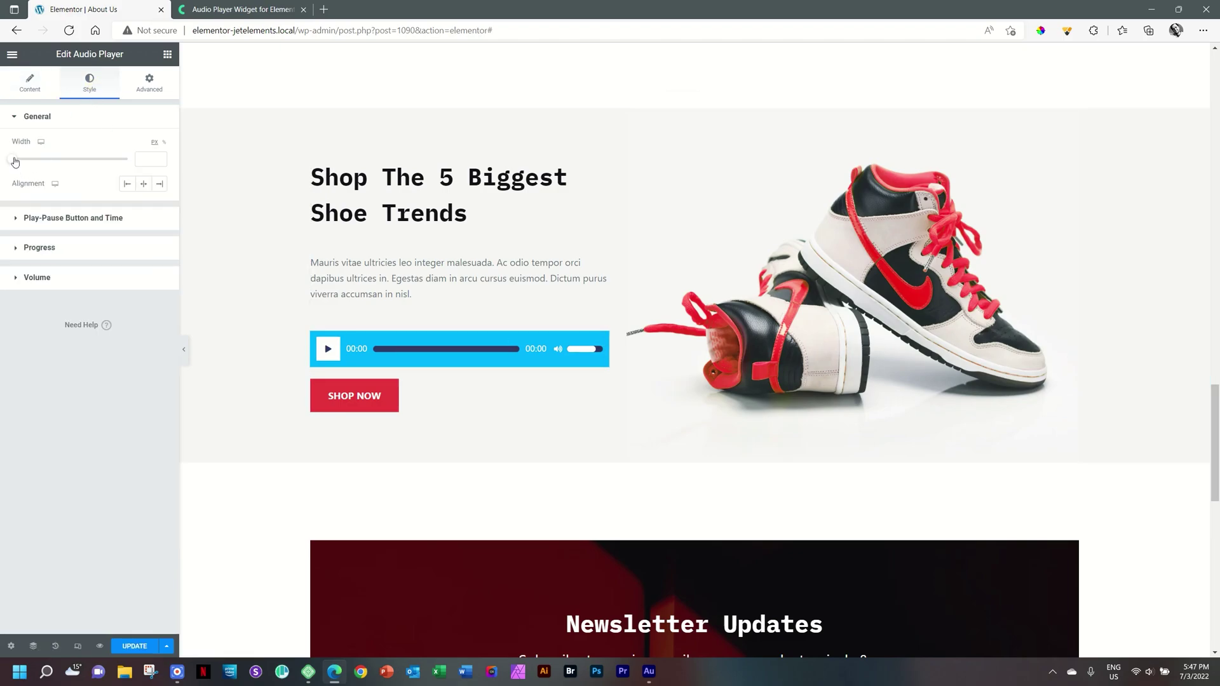
Reset the player Width to default and expand the Play-Pause Button and Time section
{"action": "left_click_drag", "start_coordinate": [12, 159], "coordinate": [90, 160]}
{"action": "double_click", "coordinate": [144, 159]}
{"action": "key", "text": "BackSpace"}
{"action": "left_click", "coordinate": [23, 218]}
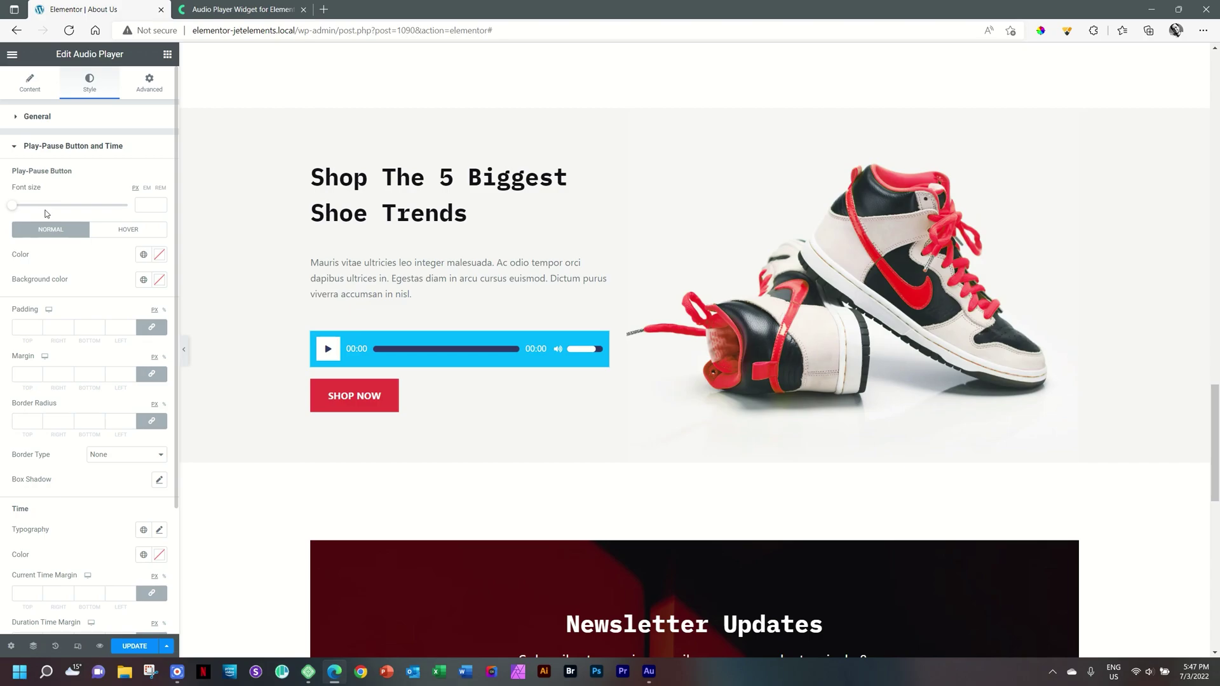
Sample the SHOP NOW red with ColorPick and paste E8363C as the play-pause button background
{"action": "left_click", "coordinate": [111, 230]}
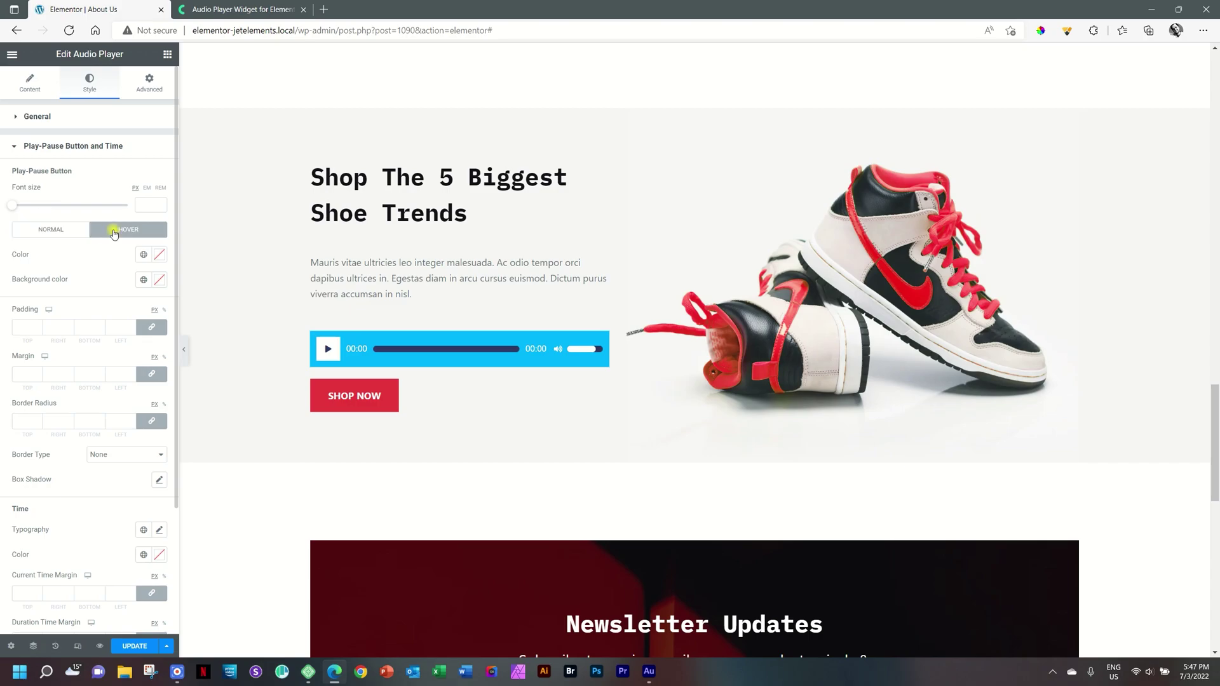
{"action": "left_click", "coordinate": [48, 233]}
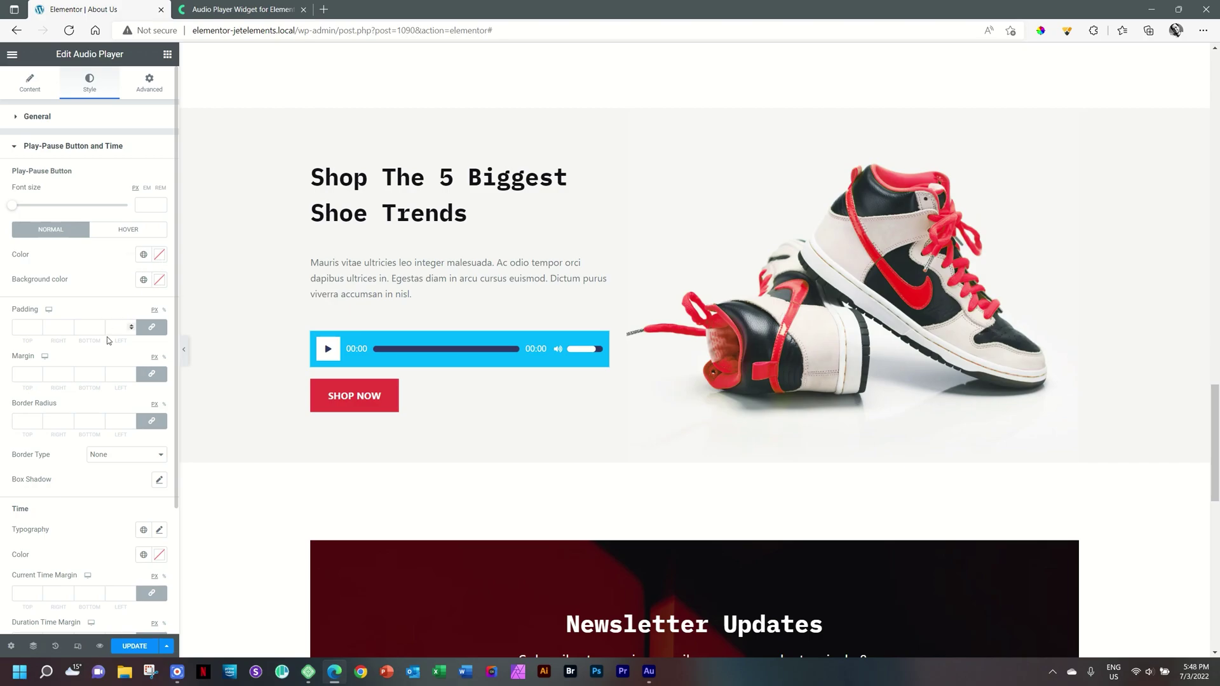
{"action": "left_click", "coordinate": [159, 280]}
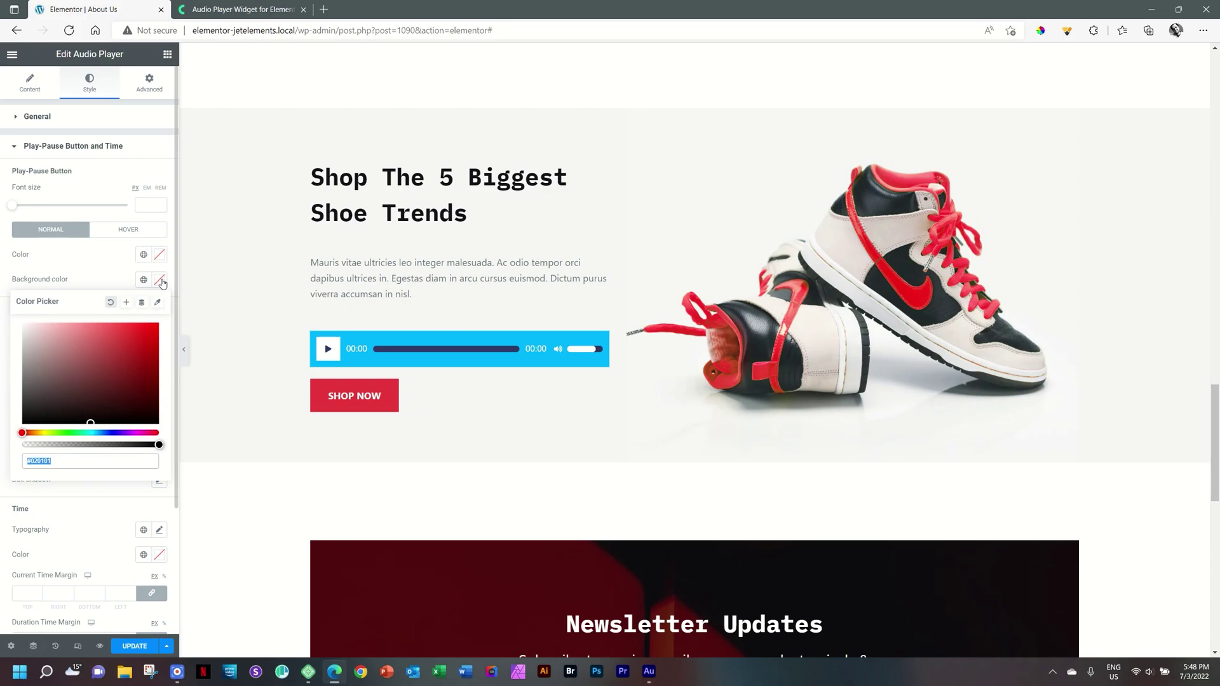
{"action": "left_click", "coordinate": [1042, 30]}
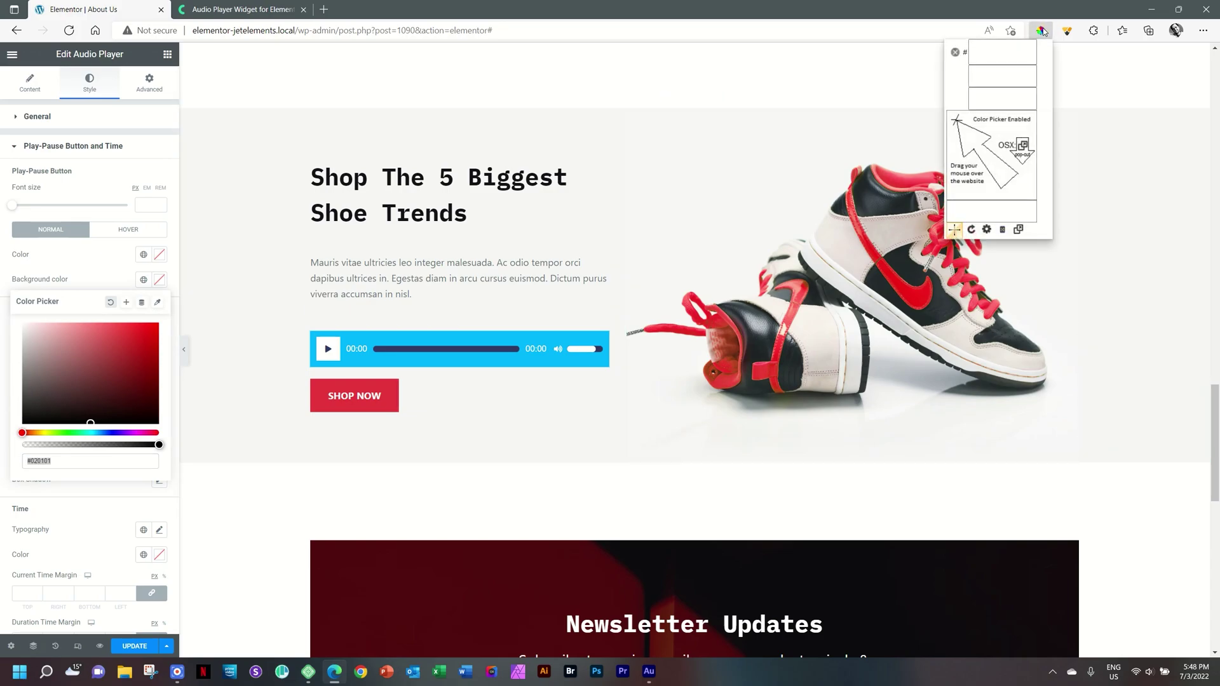
{"action": "left_click", "coordinate": [389, 390]}
{"action": "key", "text": "ctrl+c"}
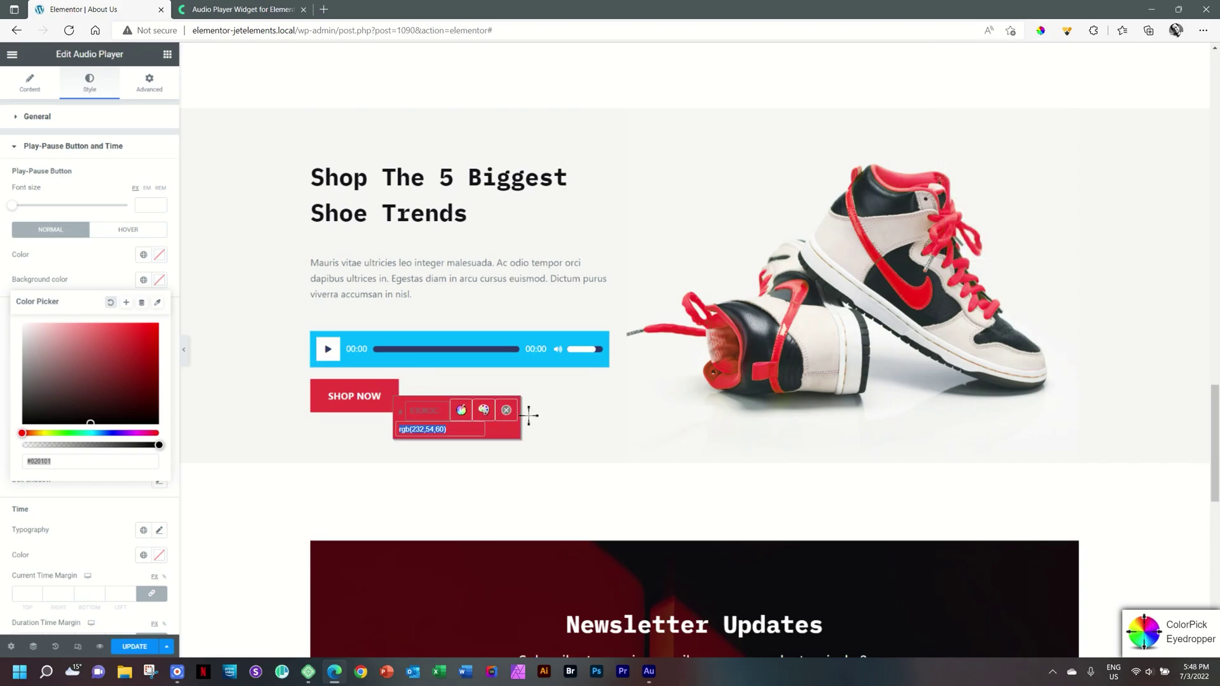
{"action": "left_click", "coordinate": [506, 411]}
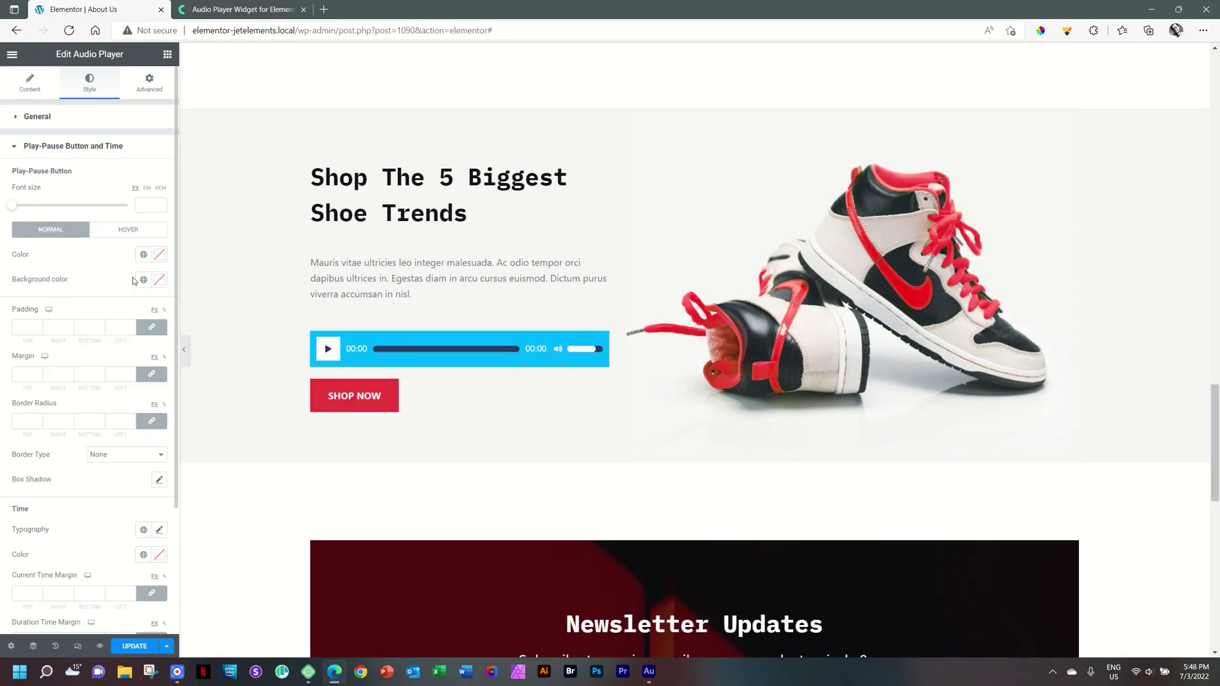
{"action": "left_click", "coordinate": [159, 280]}
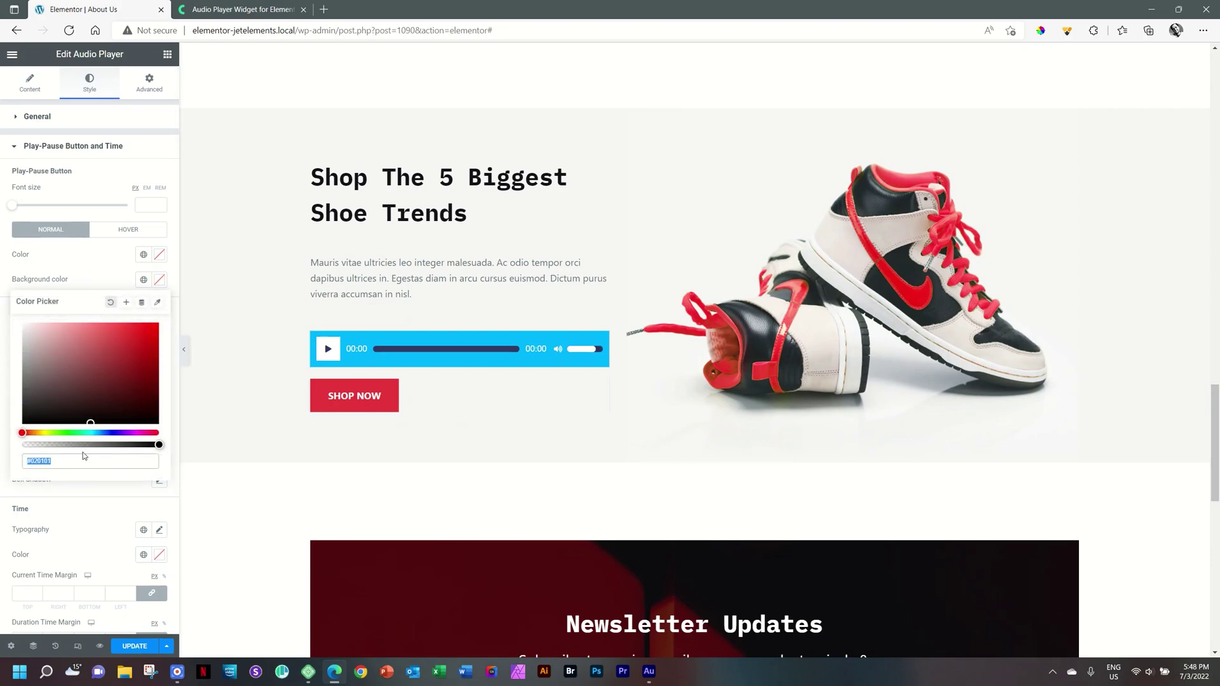
{"action": "key", "text": "ctrl+v"}
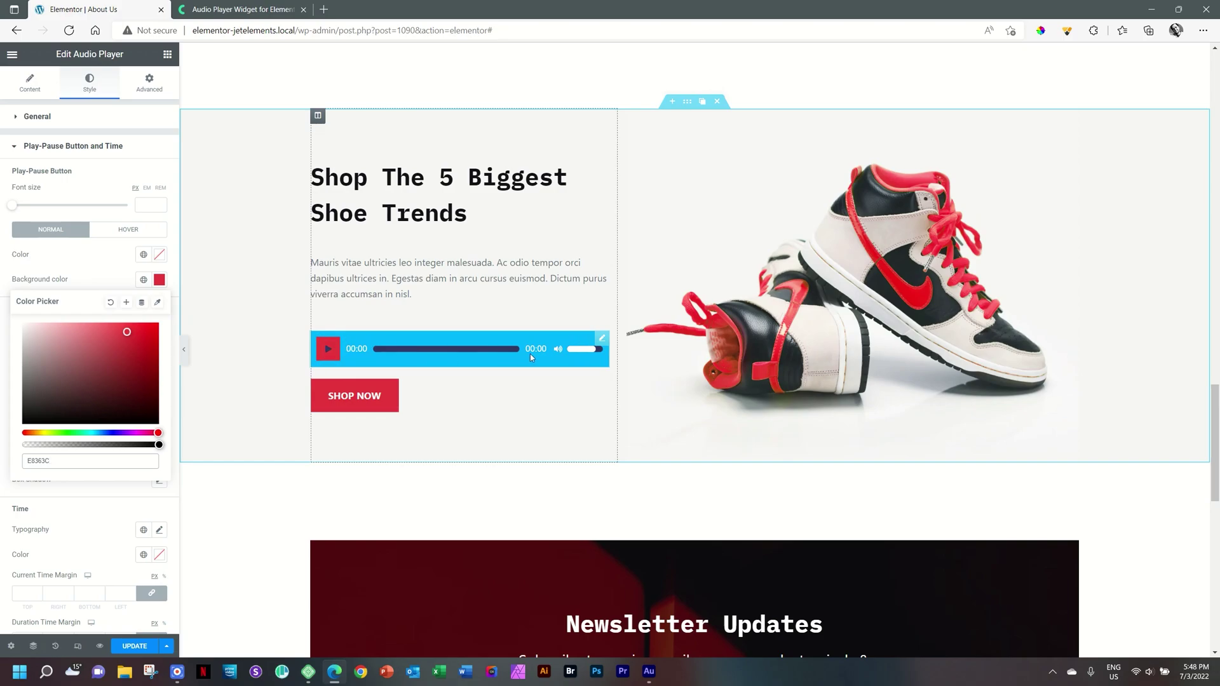
Change the play-pause button background to white #FFFFFF, then switch to the Advanced settings
{"action": "left_click_drag", "start_coordinate": [55, 349], "coordinate": [9, 311]}
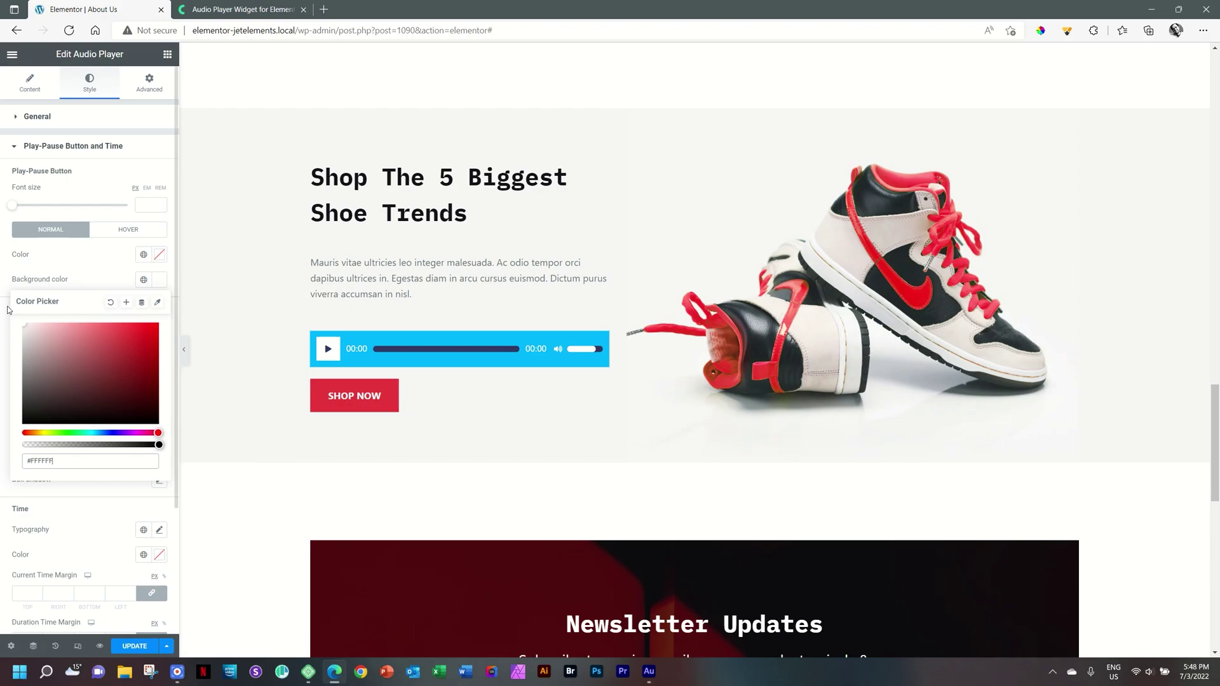
{"action": "left_click", "coordinate": [158, 283]}
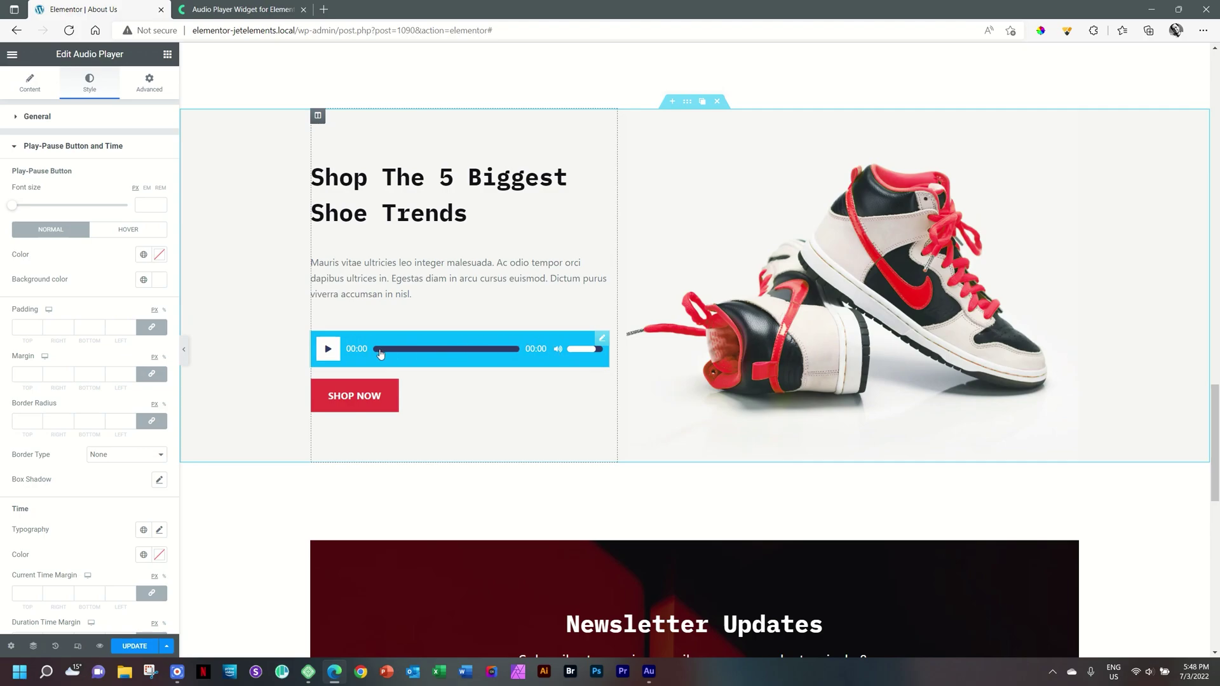
{"action": "left_click", "coordinate": [150, 95]}
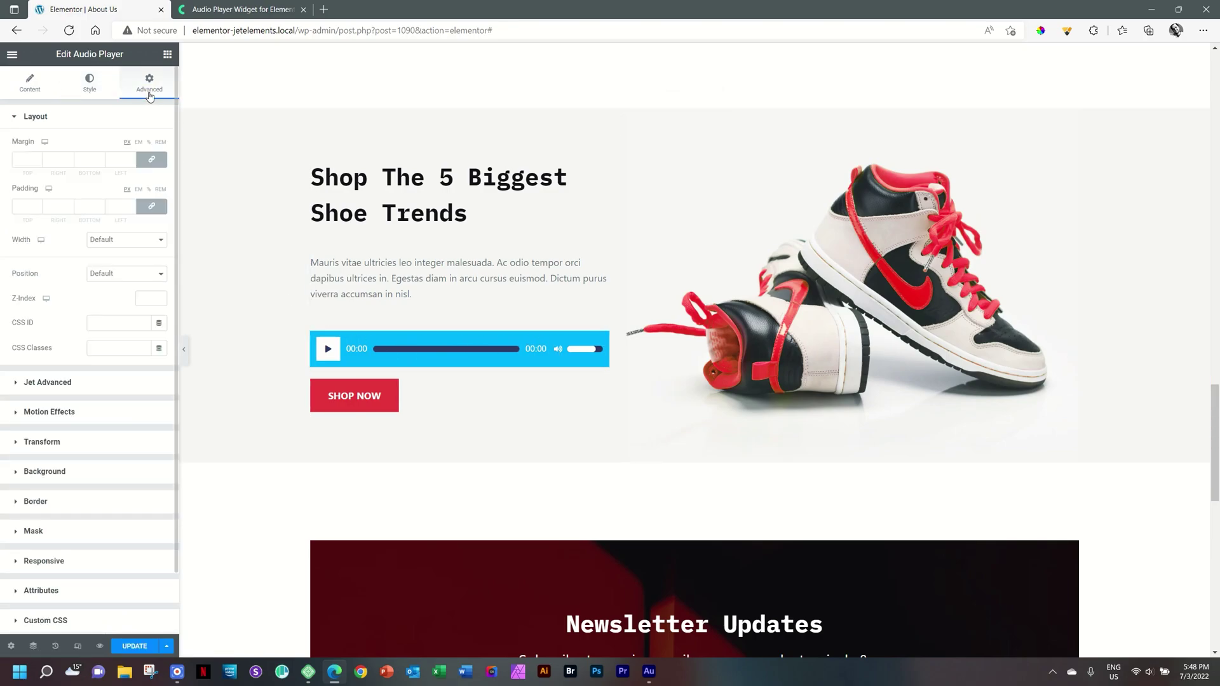
Give the whole player a Classic background with colour E8363C, then reselect the audio player
{"action": "left_click", "coordinate": [70, 471]}
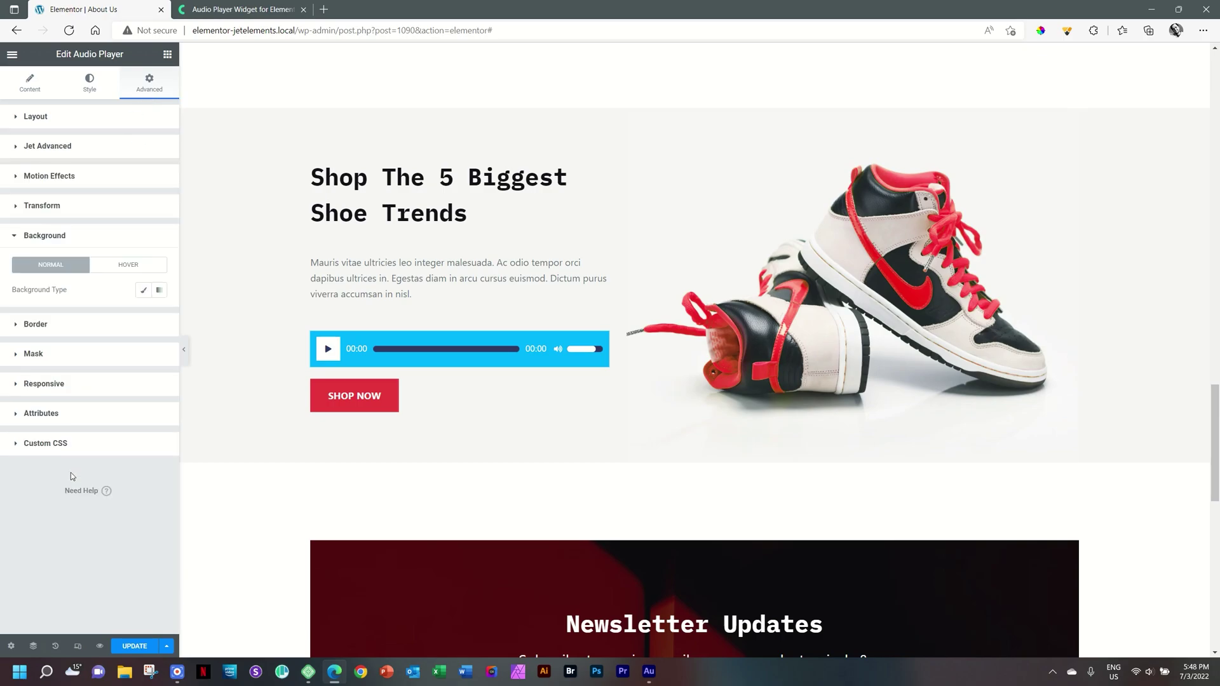
{"action": "left_click", "coordinate": [143, 291]}
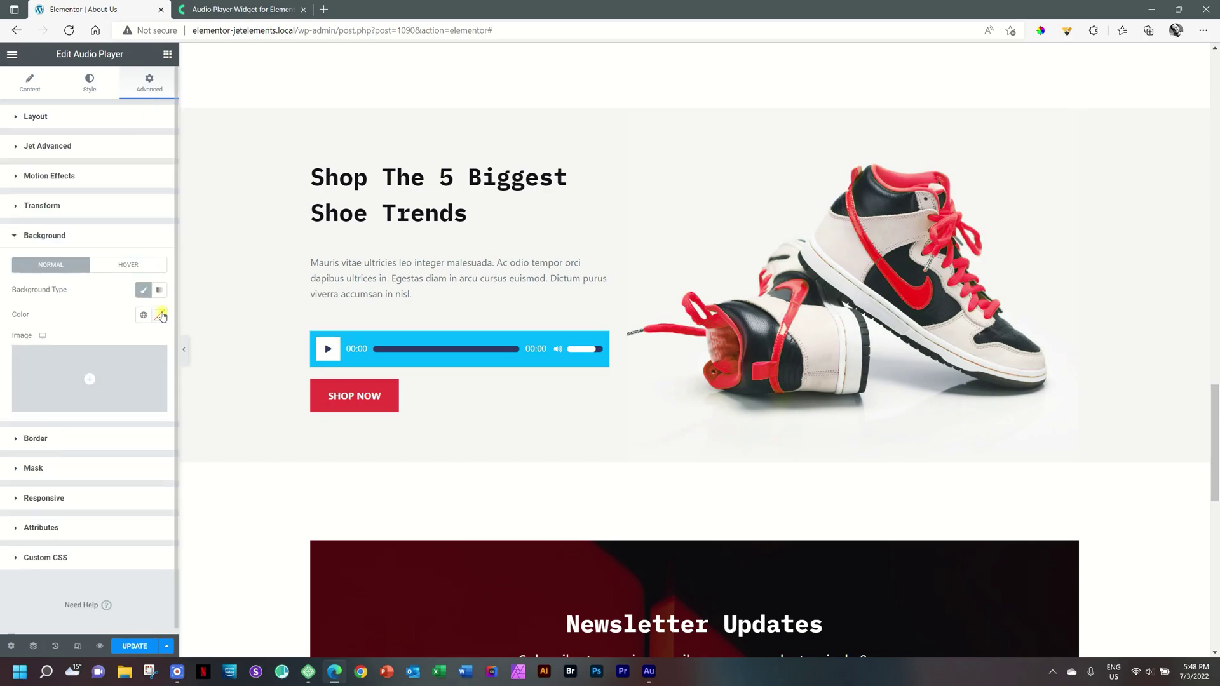
{"action": "left_click", "coordinate": [159, 314]}
{"action": "key", "text": "ctrl+v"}
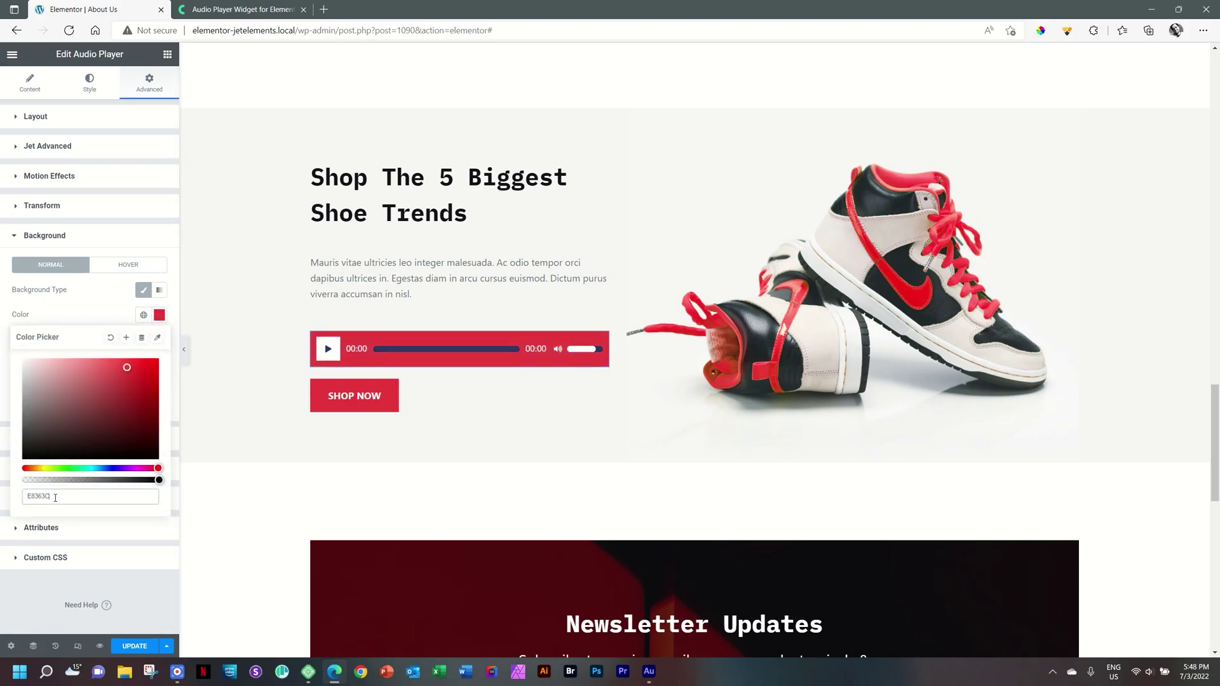
{"action": "left_click", "coordinate": [527, 411]}
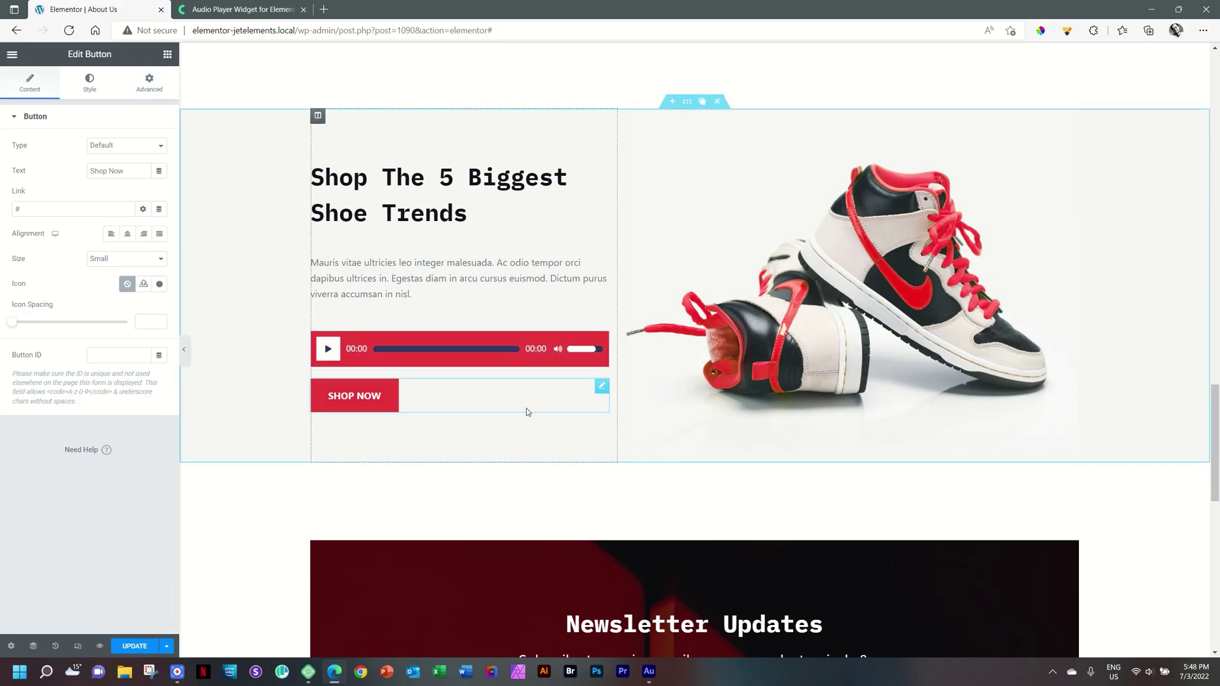
{"action": "left_click", "coordinate": [508, 360]}
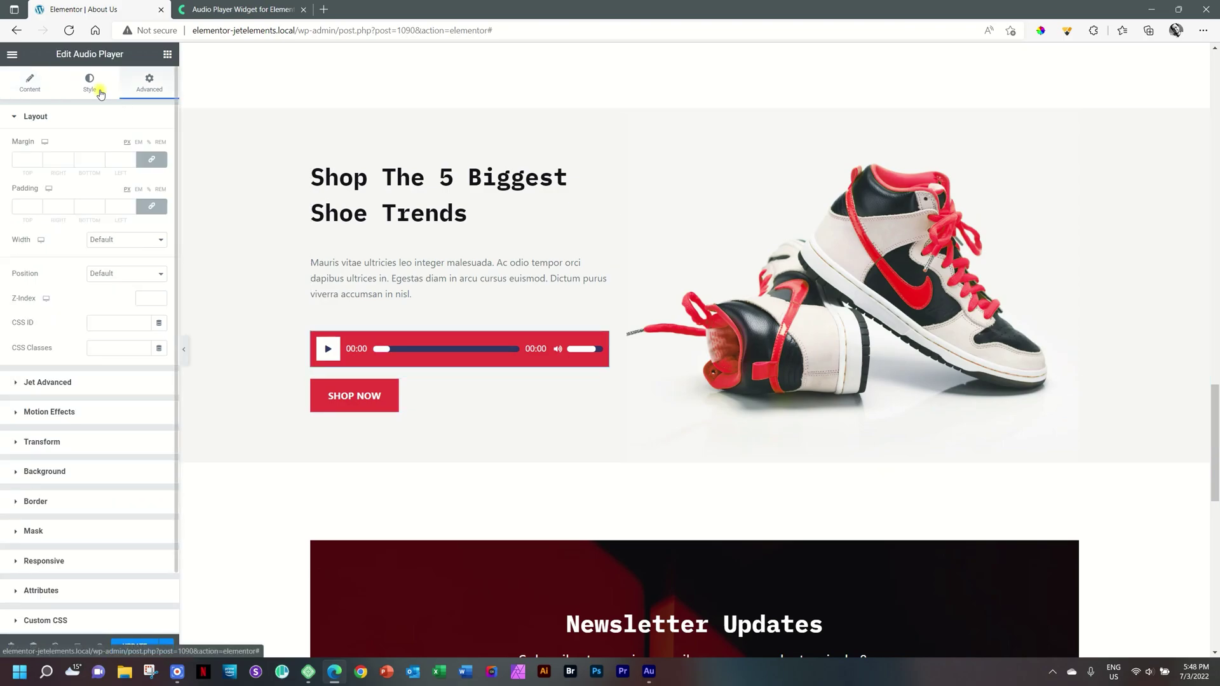
Return to Style, expand Play-Pause Button and Time, then scroll down and expand Progress
{"action": "left_click", "coordinate": [92, 85]}
{"action": "left_click", "coordinate": [70, 218]}
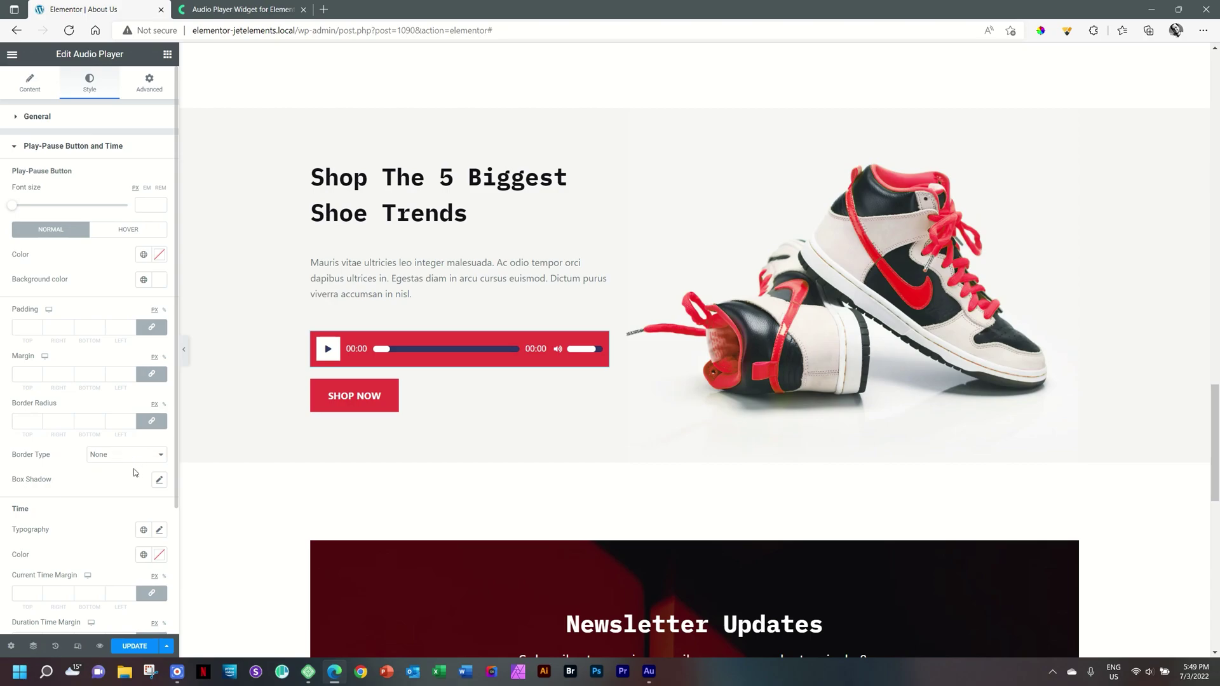
{"action": "scroll", "coordinate": [88, 409], "scroll_direction": "down", "scroll_amount": 1}
{"action": "scroll", "coordinate": [88, 410], "scroll_direction": "down", "scroll_amount": 1}
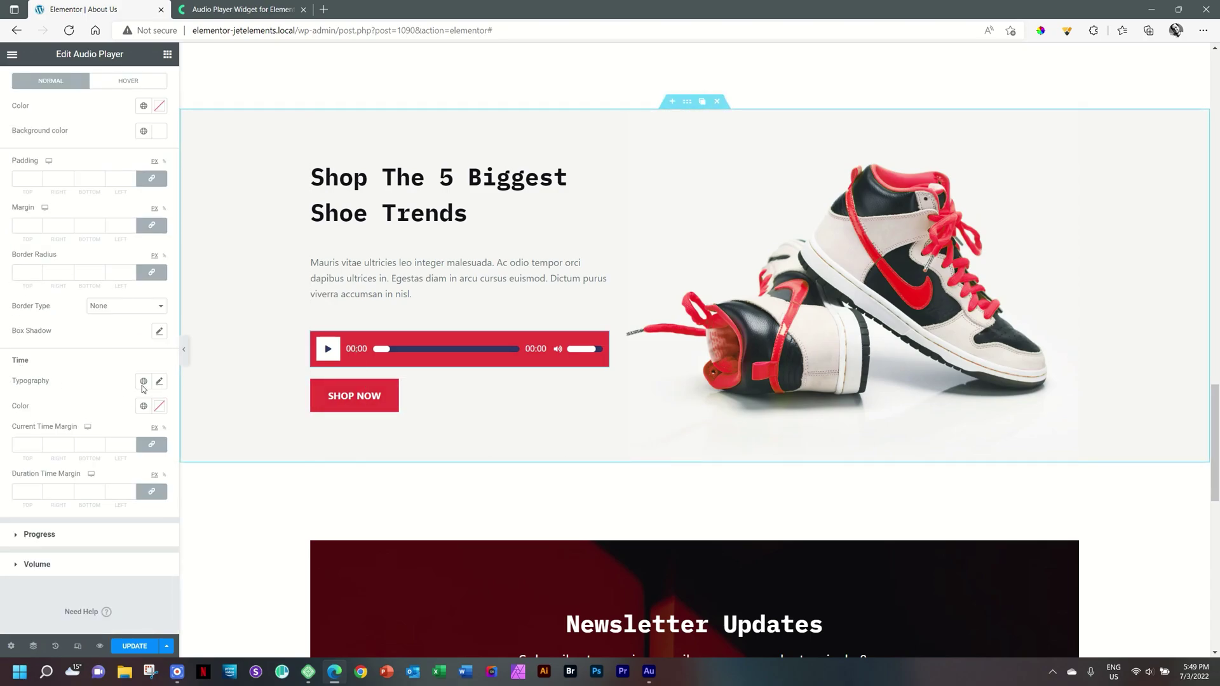
{"action": "scroll", "coordinate": [120, 398], "scroll_direction": "down", "scroll_amount": 1}
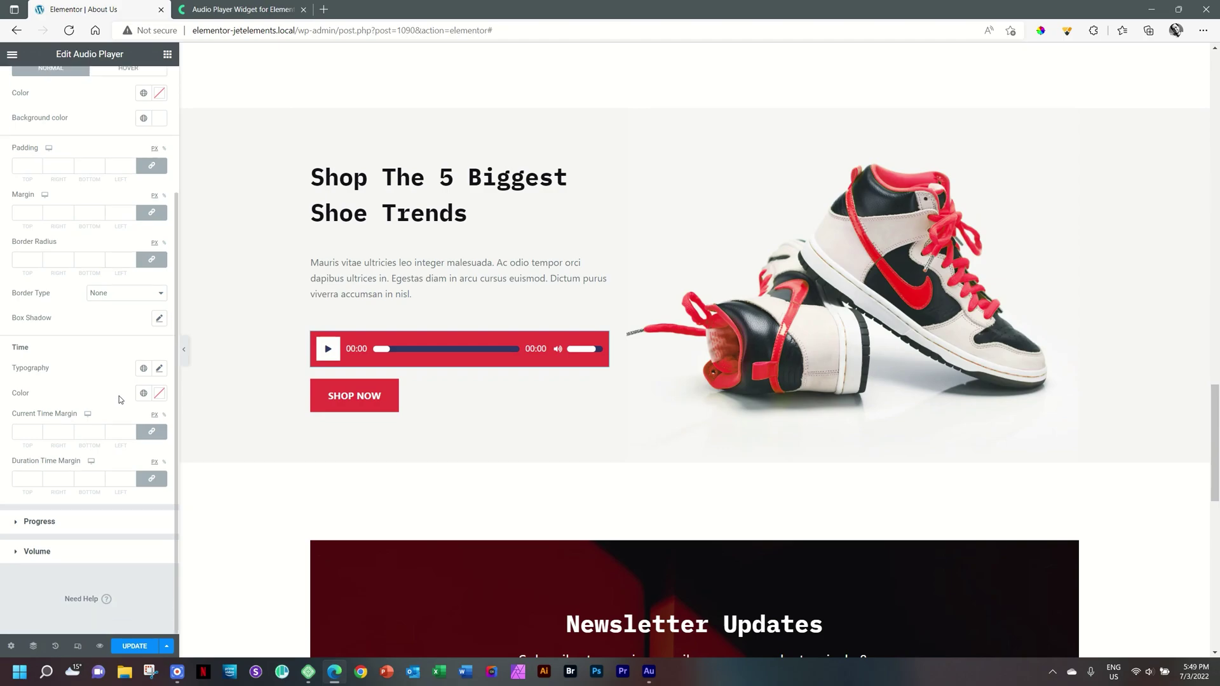
{"action": "left_click", "coordinate": [33, 524]}
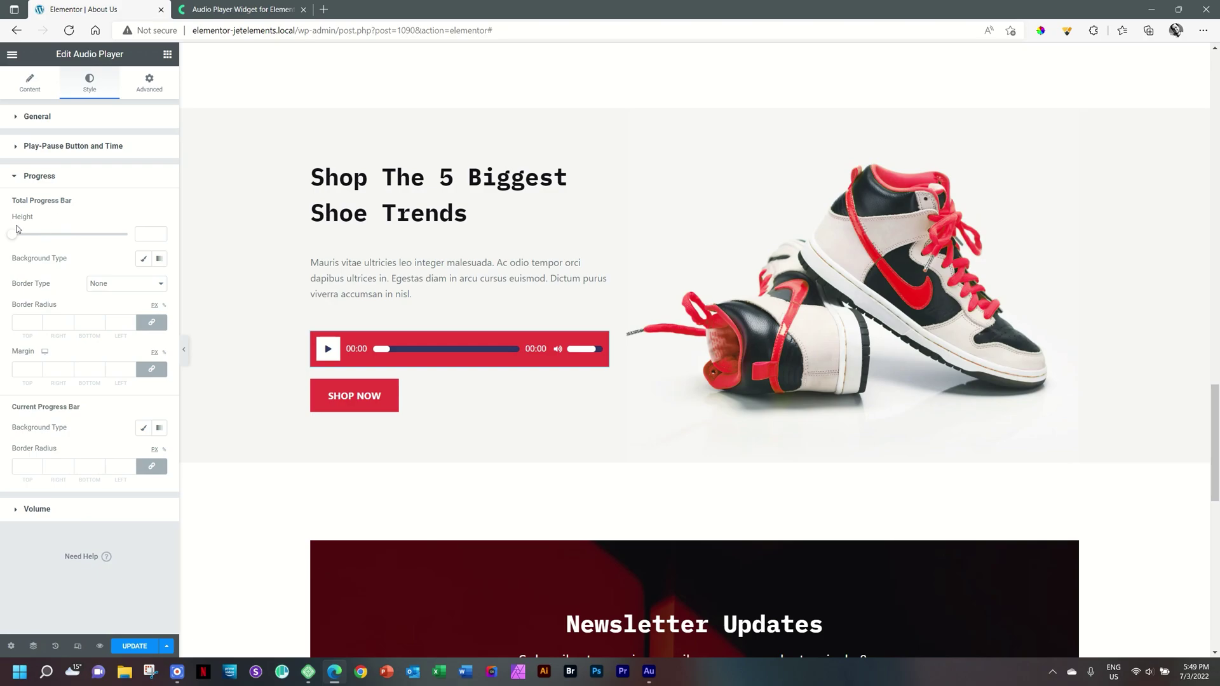
Make the total progress bar height 12 with Classic white #FFFFFF; set current bar to Classic
{"action": "left_click_drag", "start_coordinate": [13, 234], "coordinate": [45, 240]}
{"action": "left_click", "coordinate": [143, 262]}
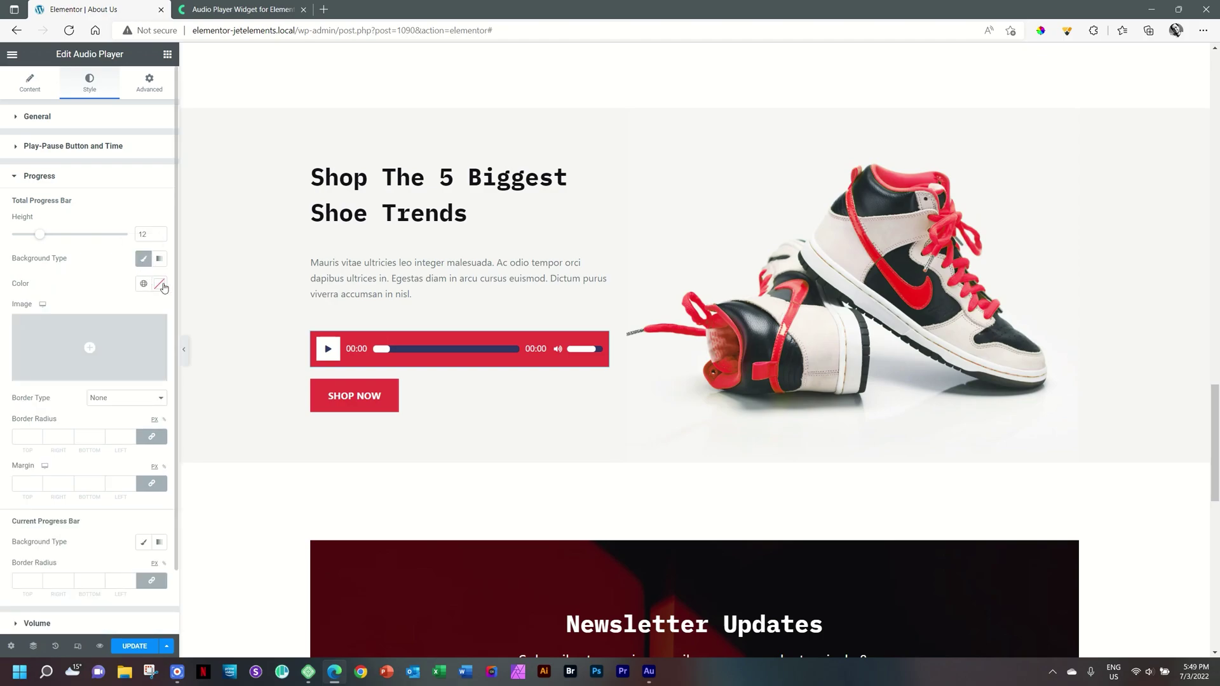
{"action": "left_click", "coordinate": [159, 283]}
{"action": "left_click_drag", "start_coordinate": [83, 375], "coordinate": [21, 323]}
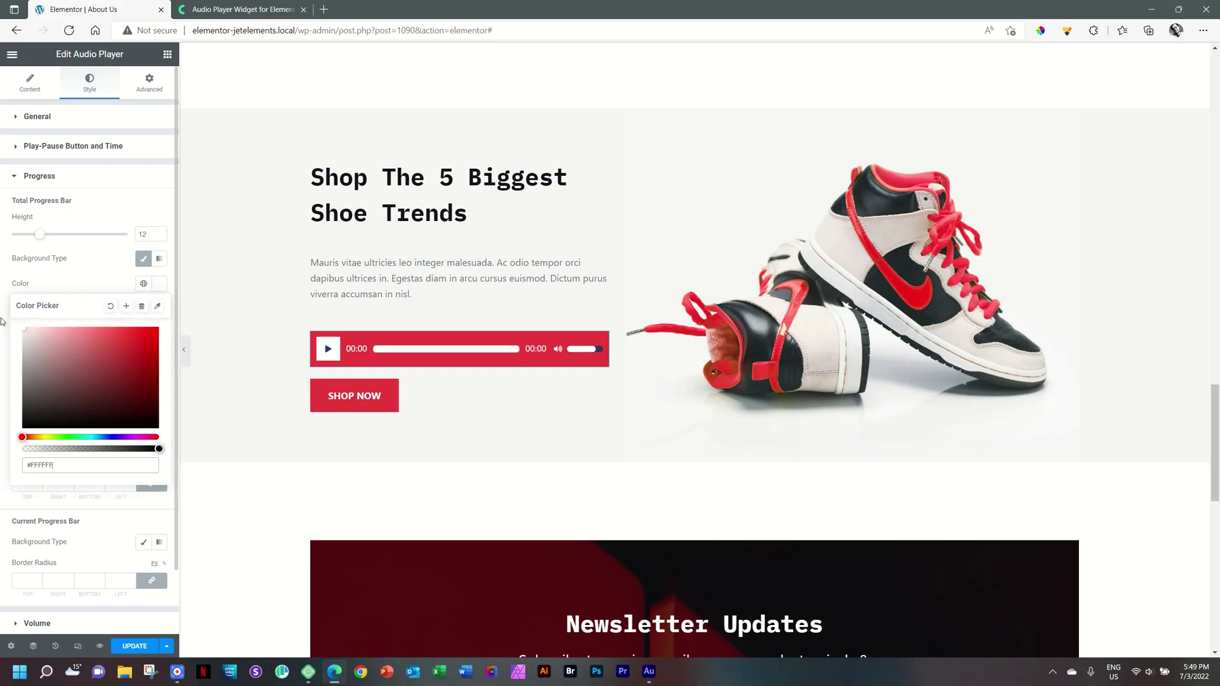
{"action": "left_click", "coordinate": [6, 322]}
{"action": "scroll", "coordinate": [19, 436], "scroll_direction": "down", "scroll_amount": 2}
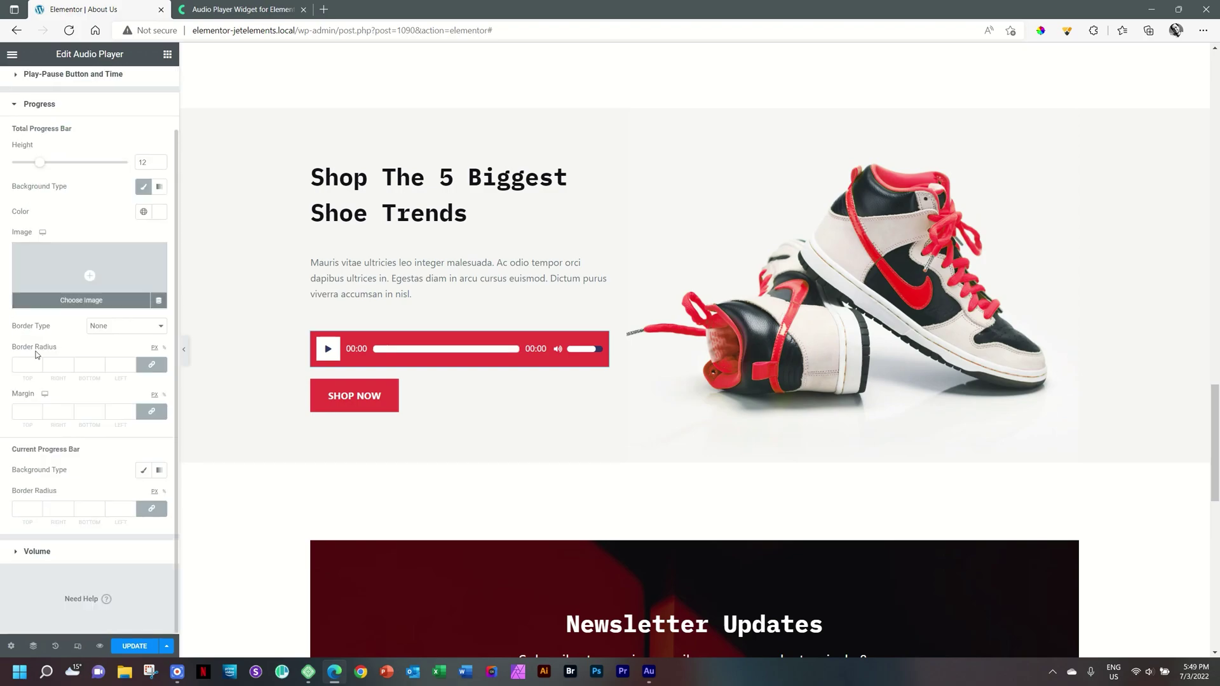
{"action": "left_click", "coordinate": [144, 471]}
Set the Current Progress Bar colour to black (#000000) and collapse the Progress settings
{"action": "scroll", "coordinate": [144, 474], "scroll_direction": "down", "scroll_amount": 3}
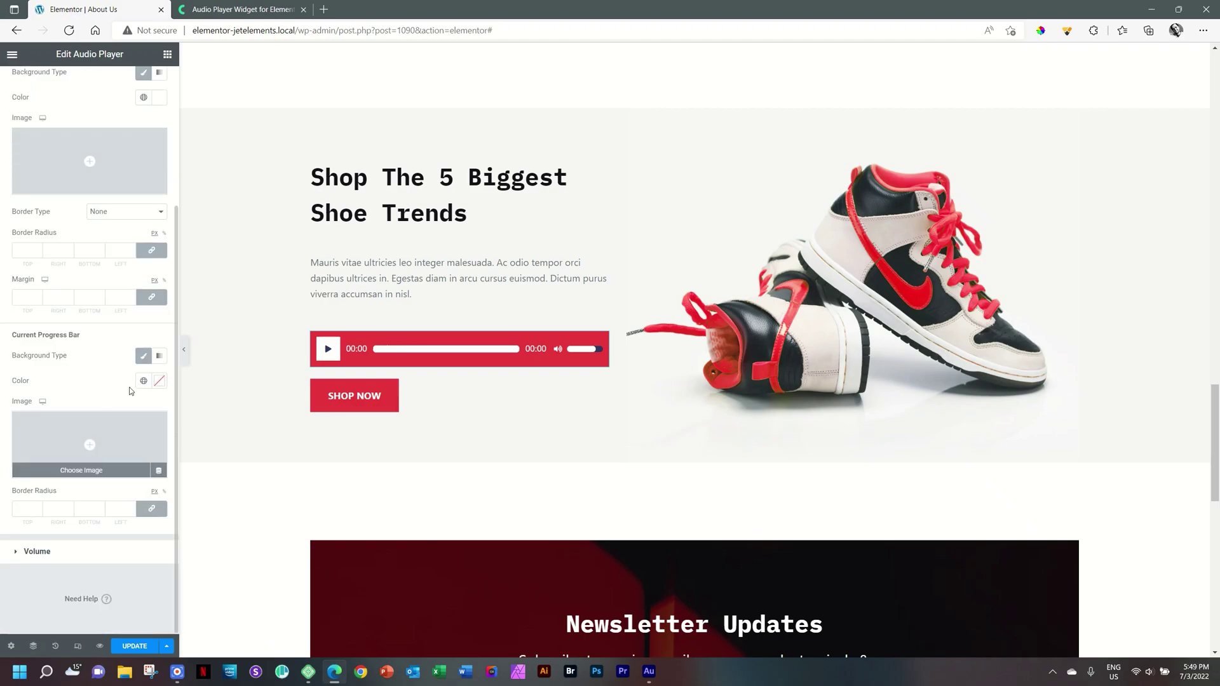
{"action": "left_click", "coordinate": [160, 380]}
{"action": "left_click_drag", "start_coordinate": [52, 492], "coordinate": [17, 544]}
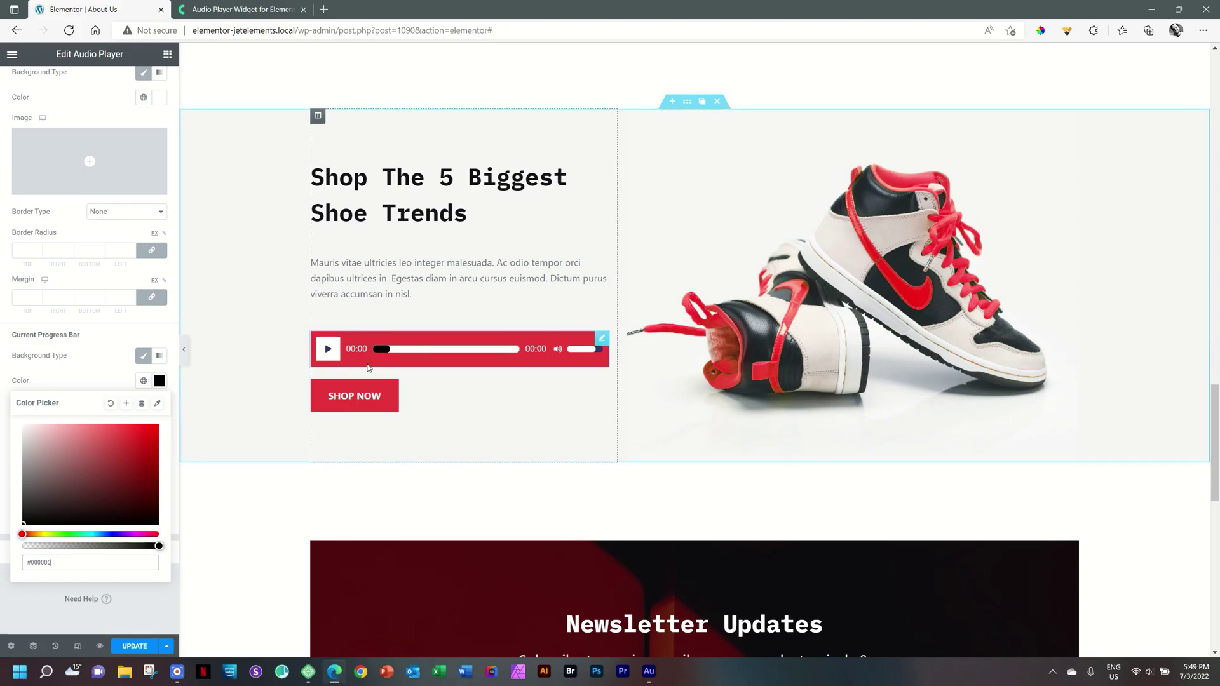
{"action": "left_click", "coordinate": [159, 381]}
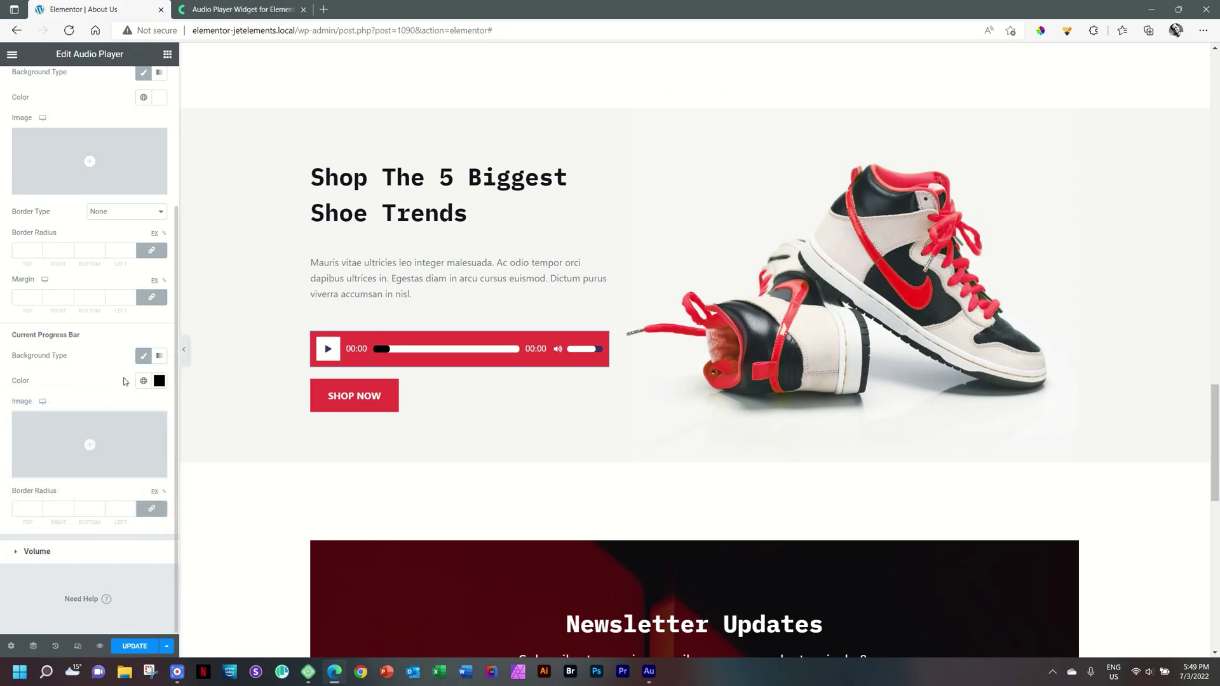
{"action": "scroll", "coordinate": [127, 381], "scroll_direction": "up", "scroll_amount": 2}
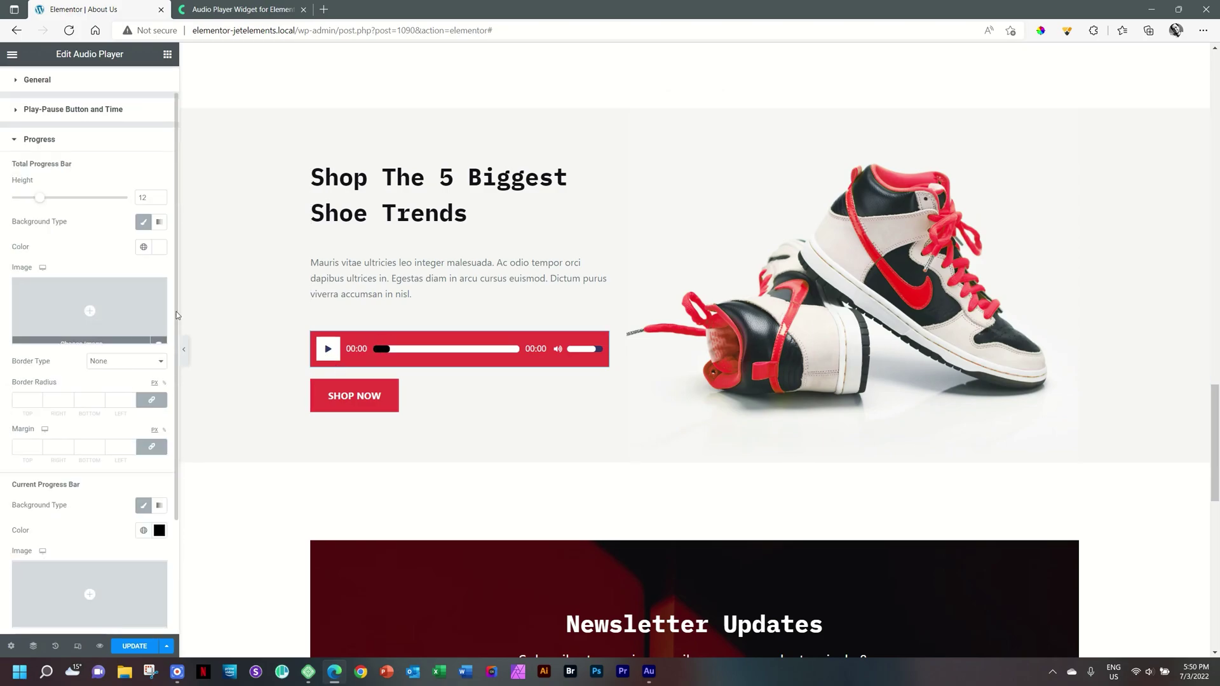
{"action": "left_click", "coordinate": [30, 139]}
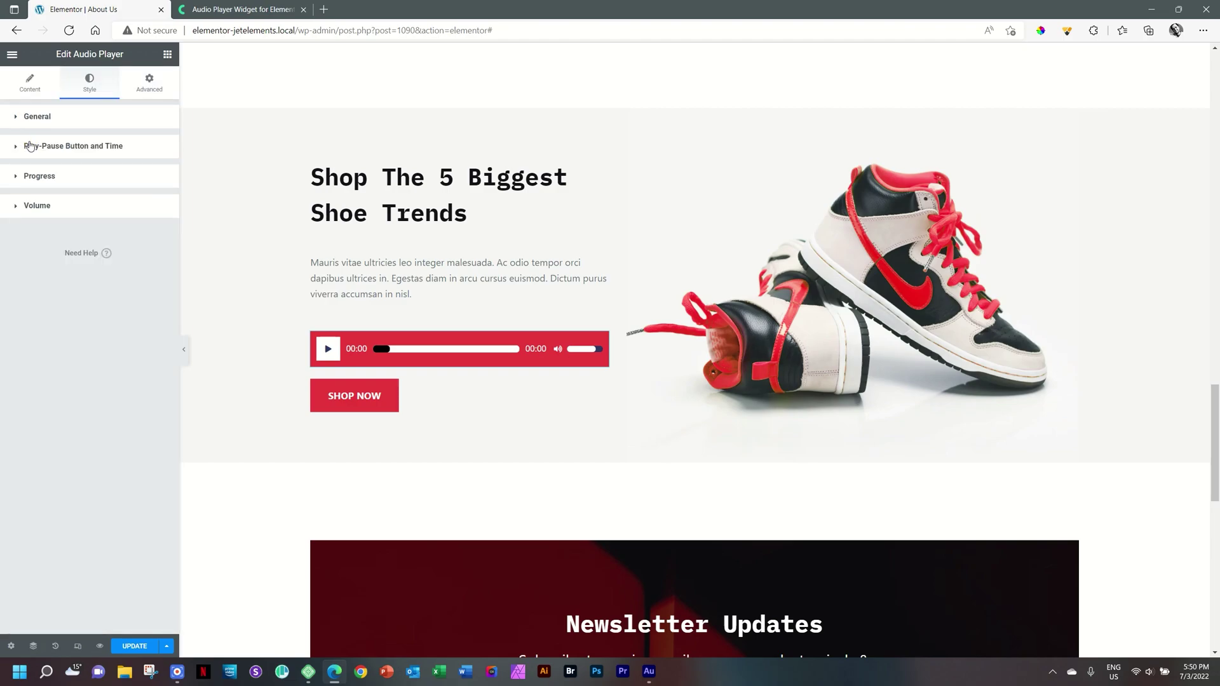
Expand the Volume style section and look through the Volume Button, Total and Current Volume Bar controls
{"action": "left_click", "coordinate": [49, 208]}
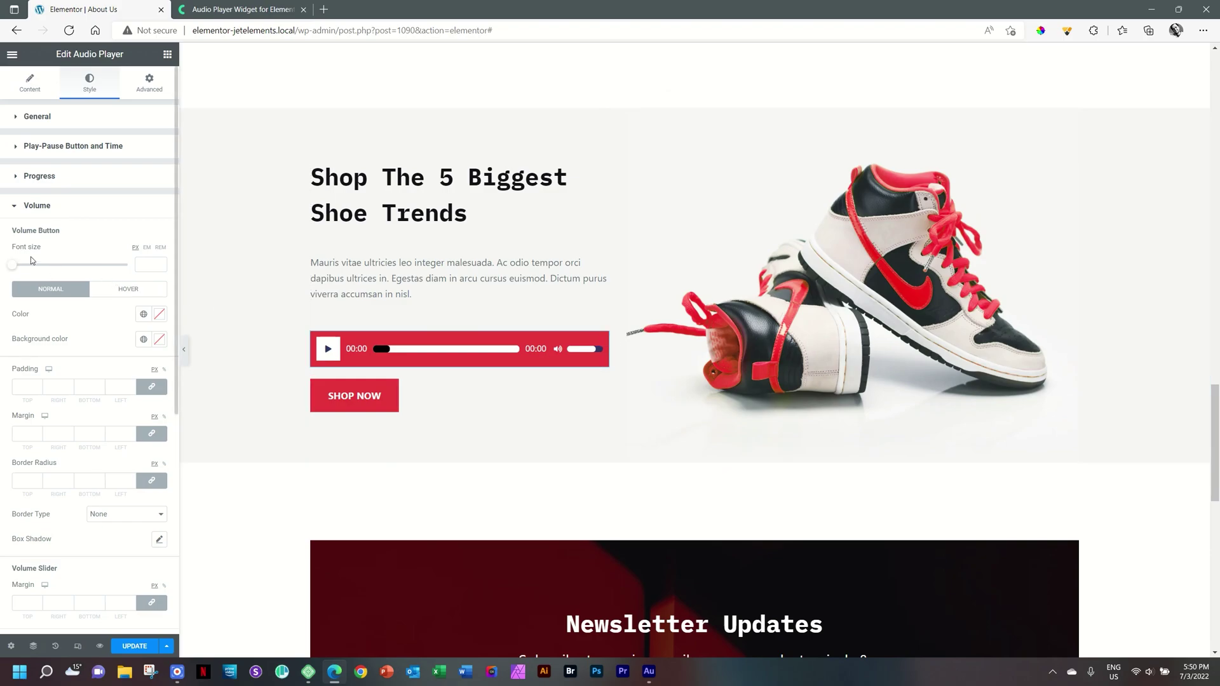
{"action": "scroll", "coordinate": [72, 298], "scroll_direction": "down", "scroll_amount": 1}
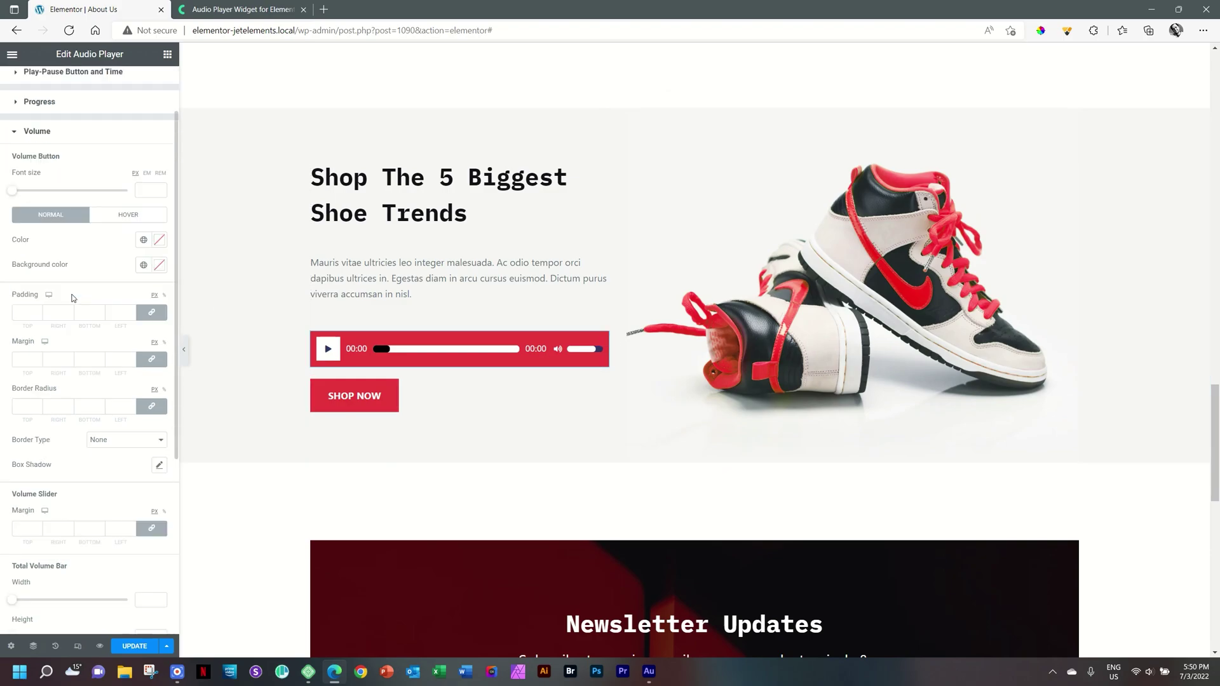
{"action": "scroll", "coordinate": [72, 298], "scroll_direction": "down", "scroll_amount": 2}
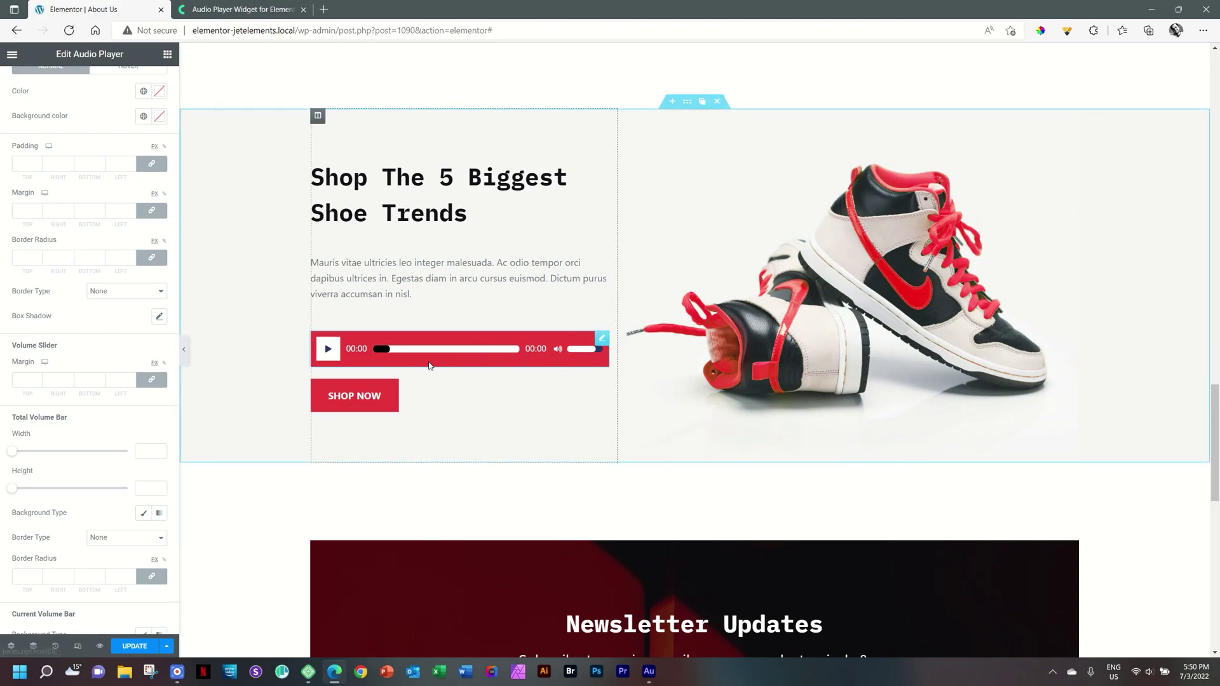
{"action": "scroll", "coordinate": [114, 392], "scroll_direction": "down", "scroll_amount": 2}
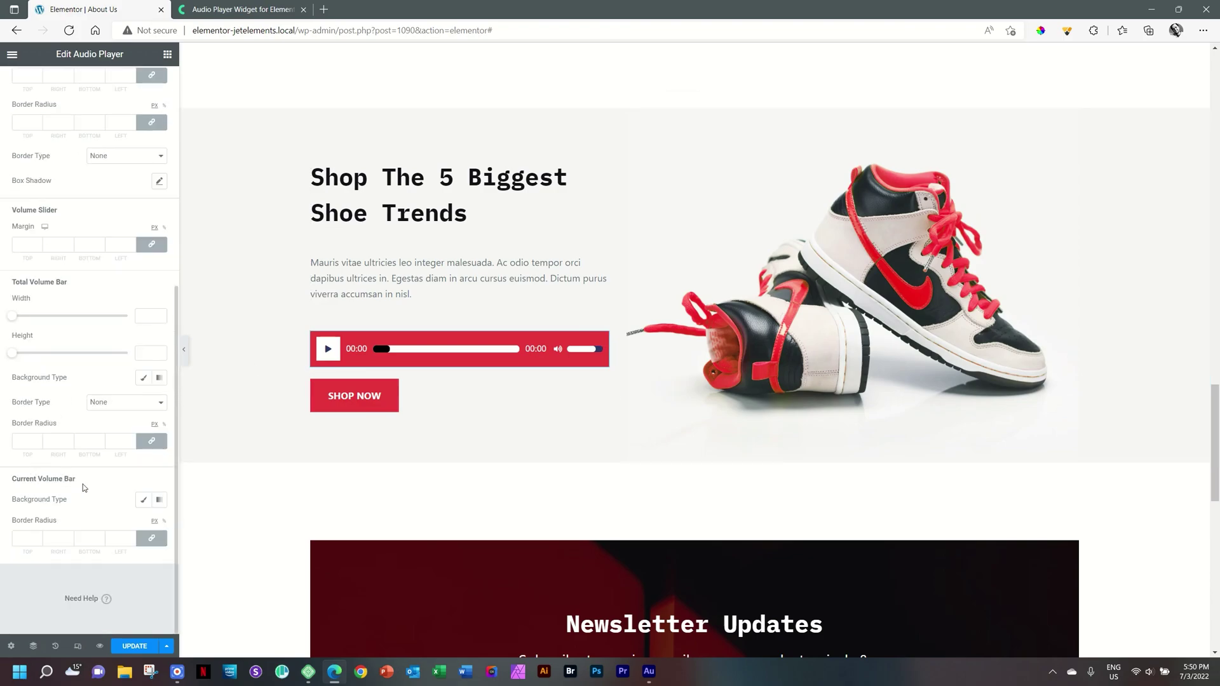
{"action": "scroll", "coordinate": [93, 499], "scroll_direction": "up", "scroll_amount": 3}
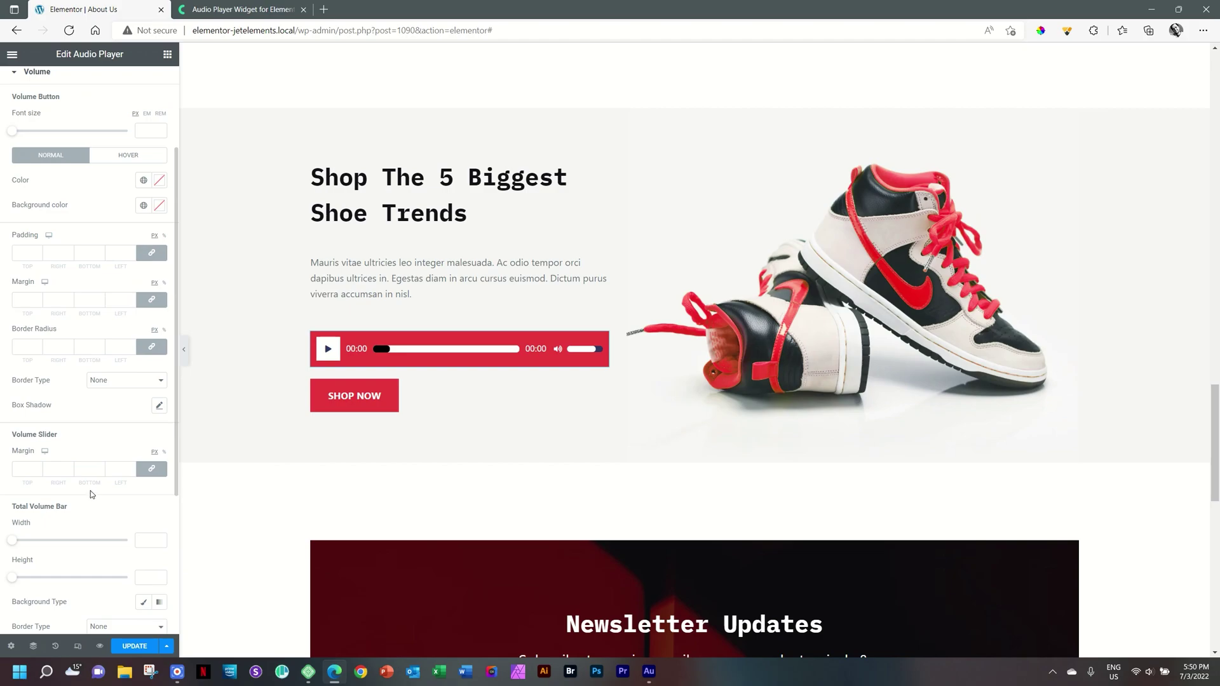
{"action": "scroll", "coordinate": [90, 490], "scroll_direction": "down", "scroll_amount": 3}
{"action": "scroll", "coordinate": [80, 482], "scroll_direction": "up", "scroll_amount": 1}
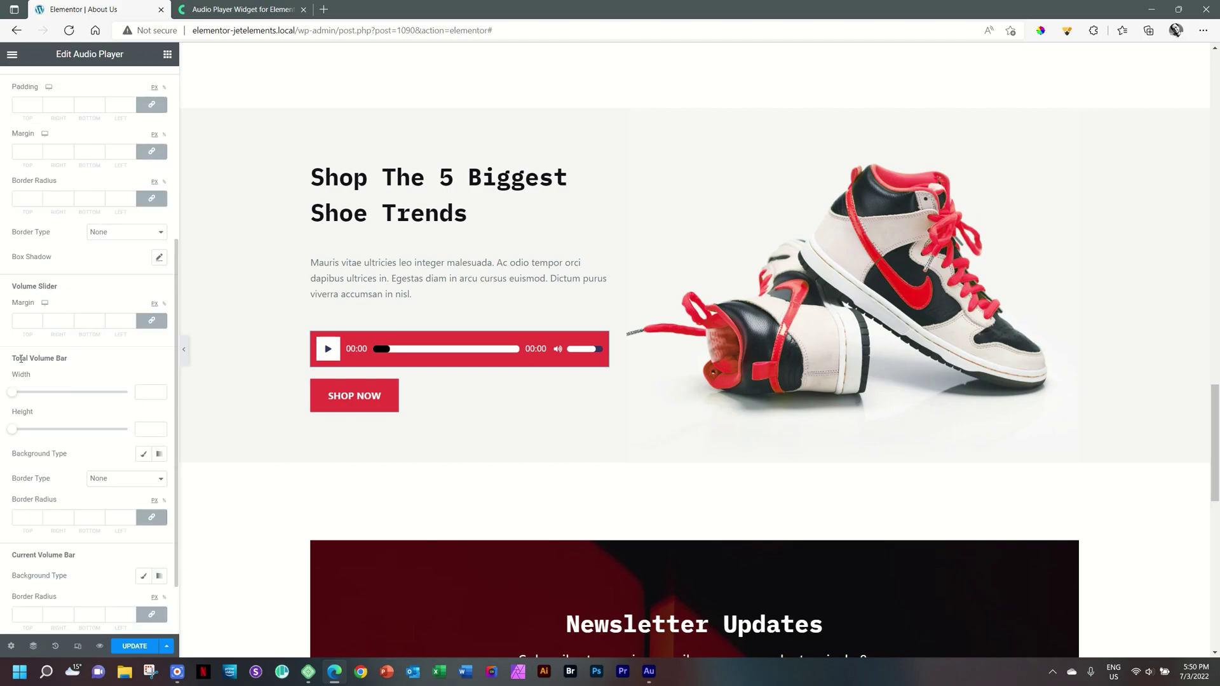
{"action": "scroll", "coordinate": [77, 359], "scroll_direction": "down", "scroll_amount": 1}
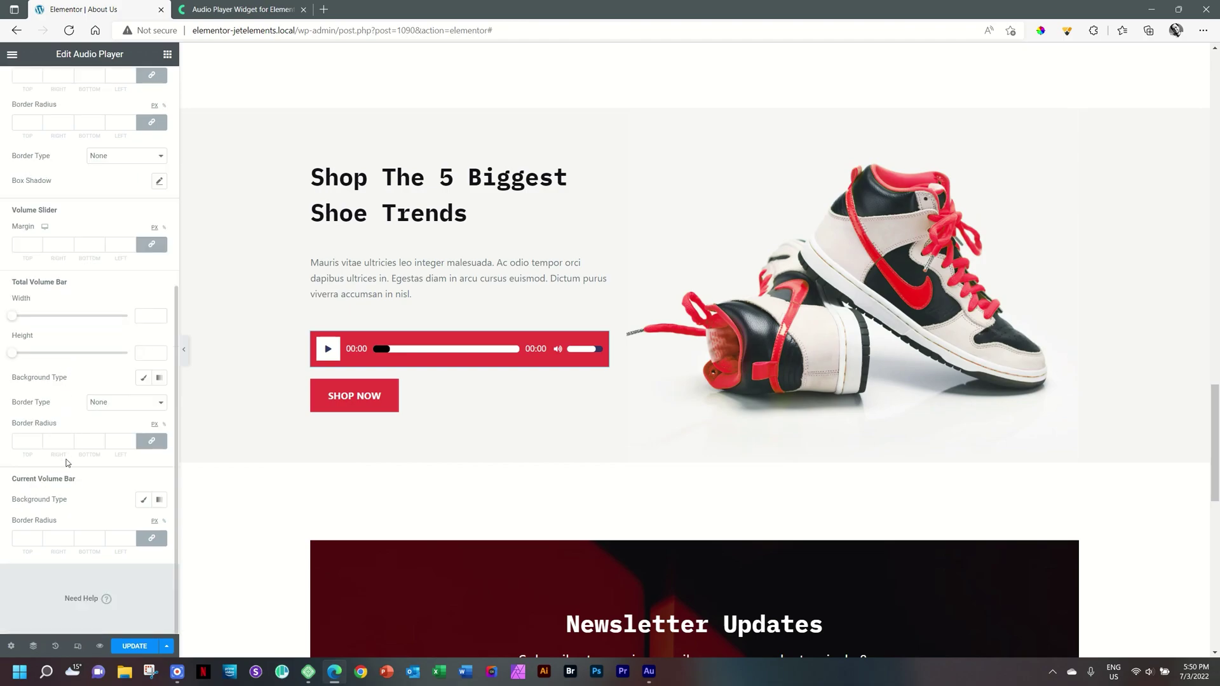
{"action": "scroll", "coordinate": [68, 465], "scroll_direction": "up", "scroll_amount": 6}
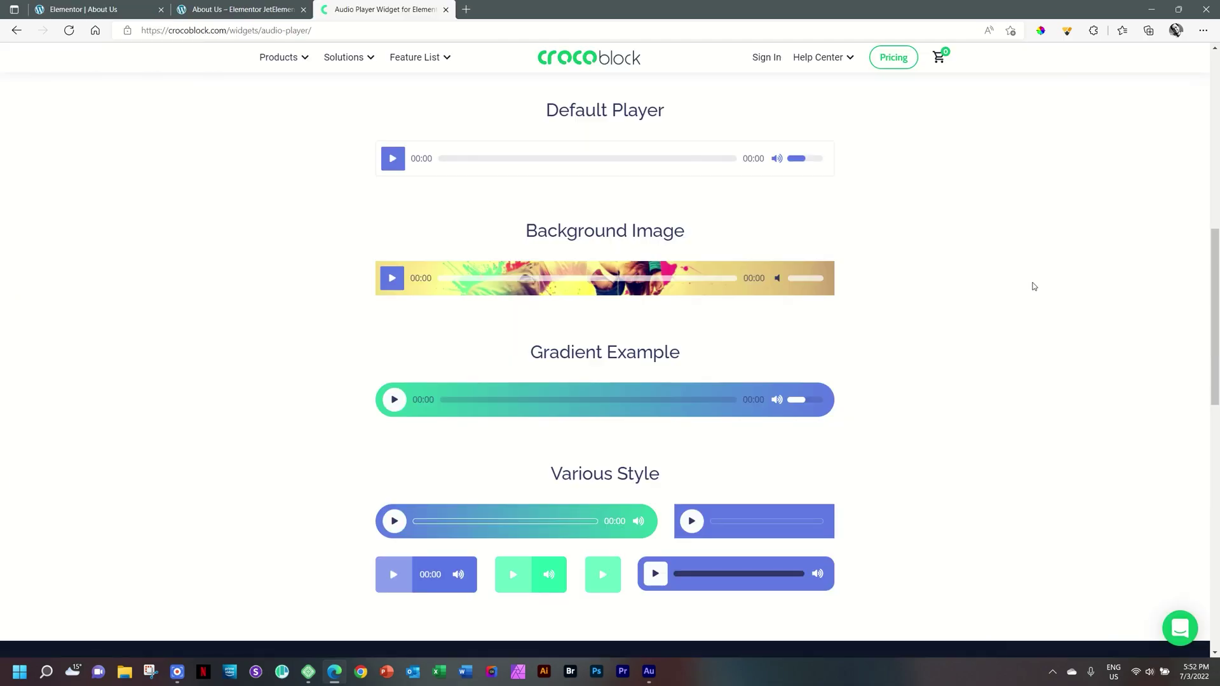